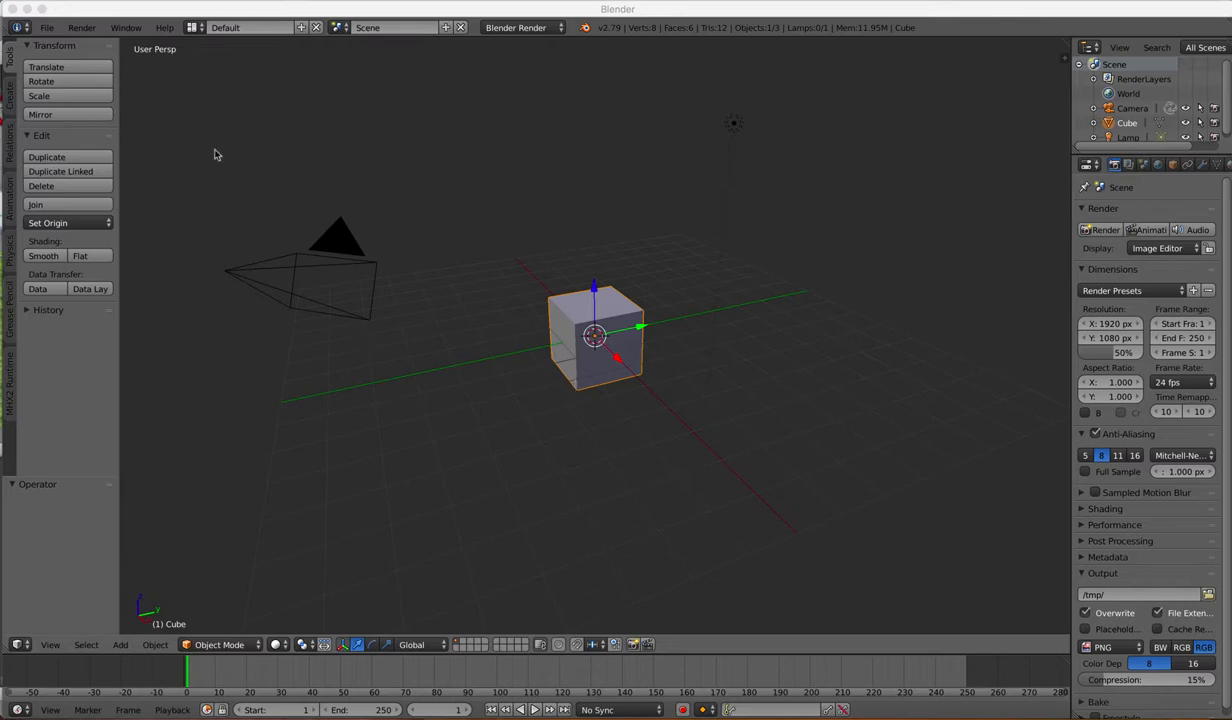
Step: Start a new scene by reloading the start-up file
{"action": "left_click", "coordinate": [50, 30]}
{"action": "left_click", "coordinate": [50, 30]}
{"action": "left_click", "coordinate": [50, 30]}
{"action": "left_click", "coordinate": [50, 30]}
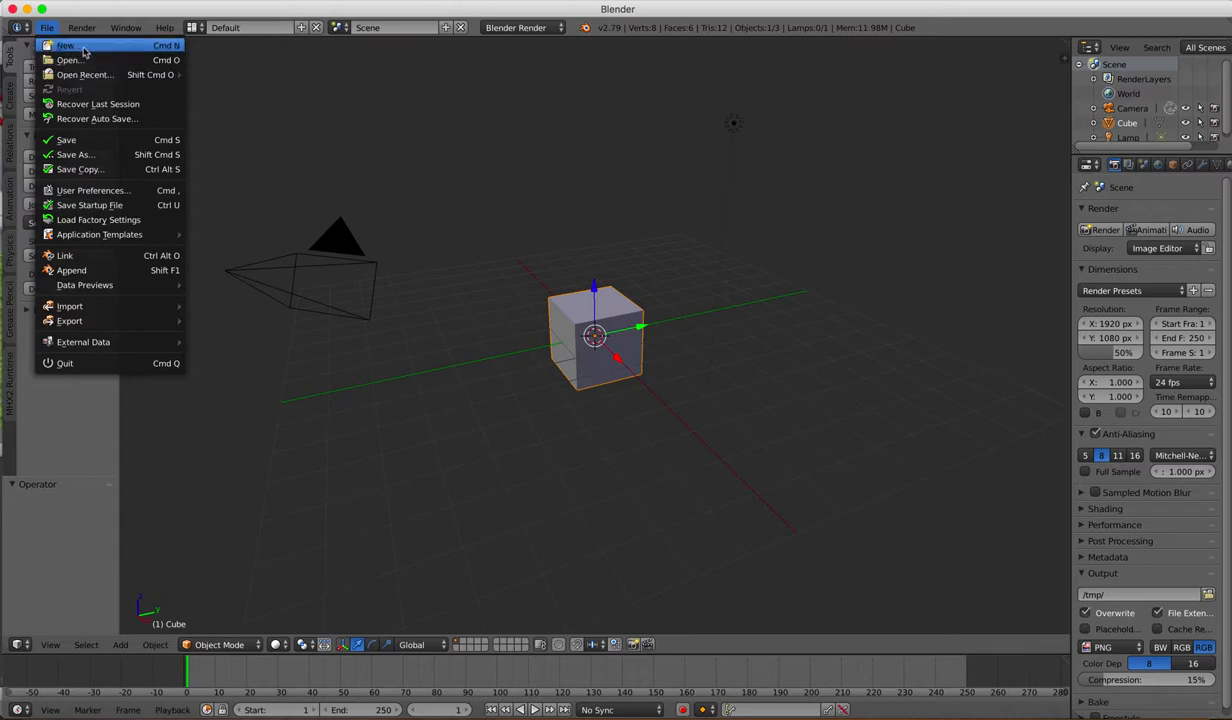
{"action": "left_click", "coordinate": [83, 51]}
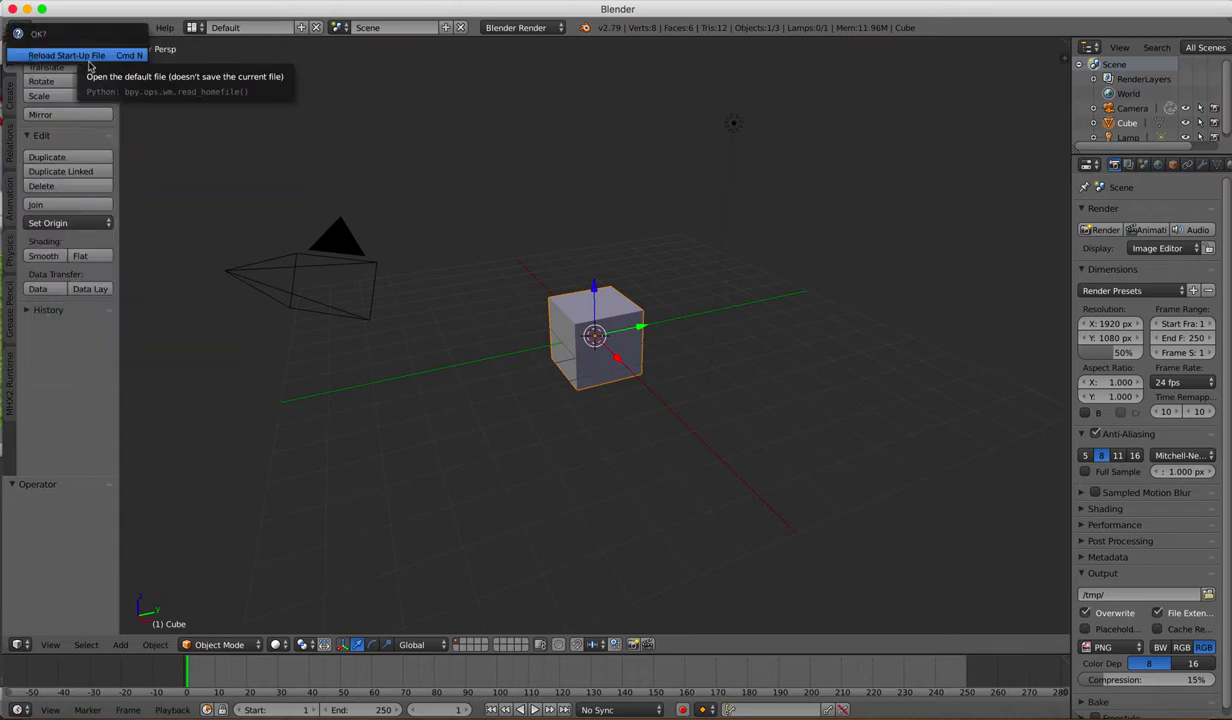
{"action": "left_click", "coordinate": [100, 56]}
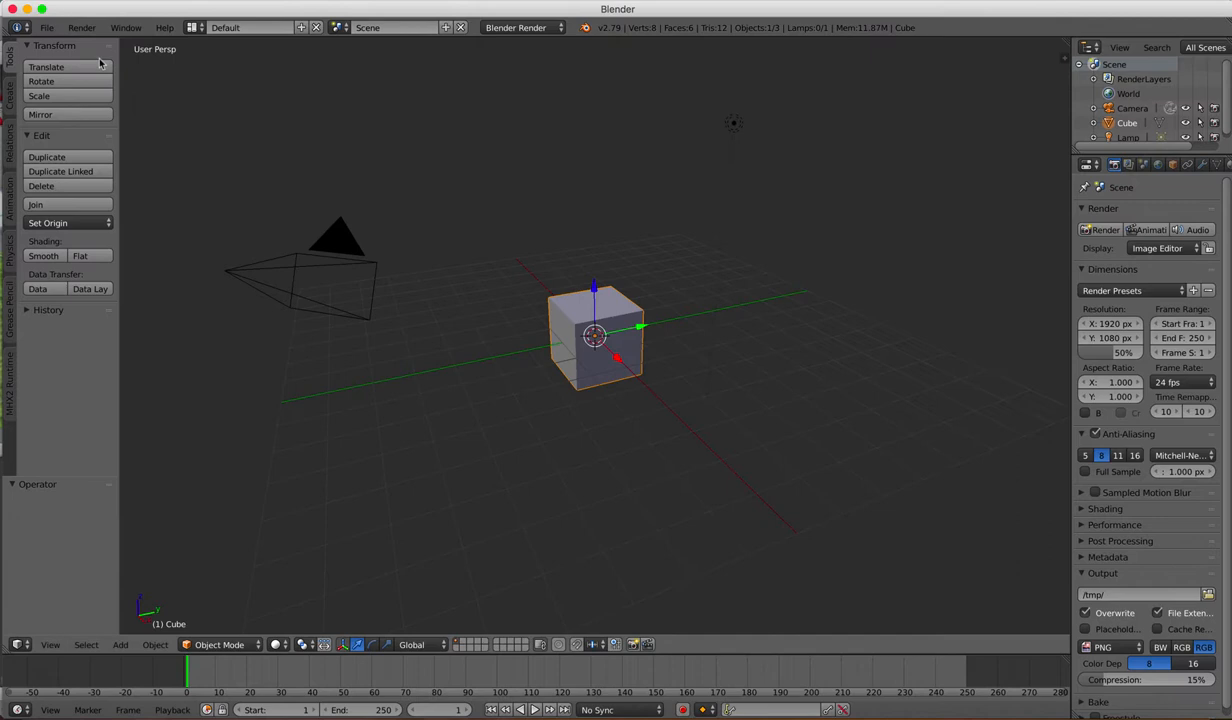
Step: Examine the default cube from several sides, ending with a tilted view onto its top face
{"action": "left_click", "coordinate": [632, 427]}
{"action": "scroll", "coordinate": [726, 391], "scroll_direction": "left", "scroll_amount": 3}
{"action": "scroll", "coordinate": [726, 391], "scroll_direction": "left", "scroll_amount": 10}
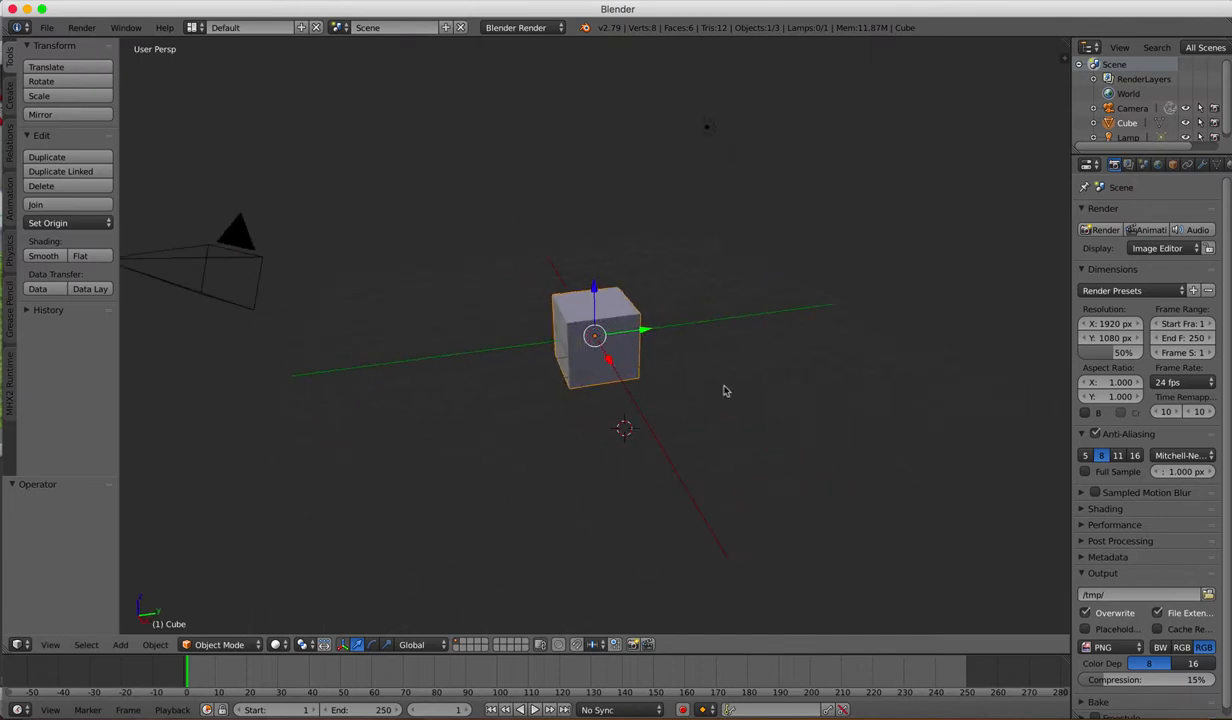
{"action": "scroll", "coordinate": [726, 391], "scroll_direction": "left", "scroll_amount": 10}
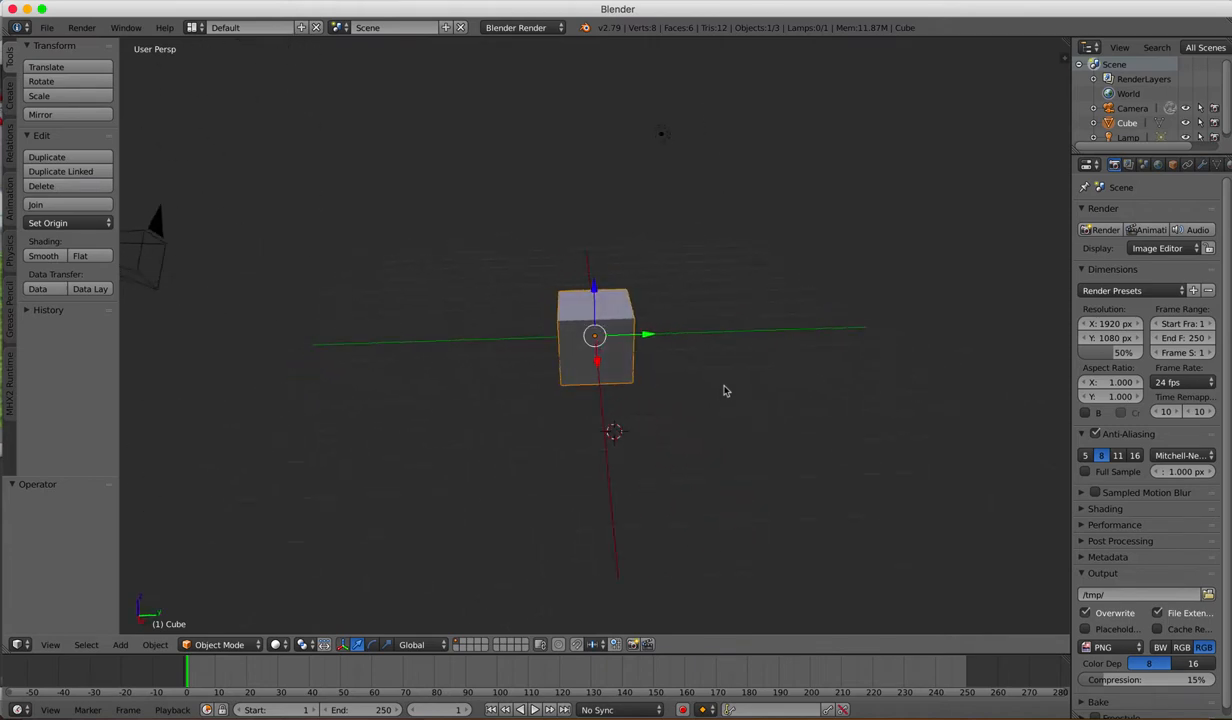
{"action": "scroll", "coordinate": [726, 391], "scroll_direction": "left", "scroll_amount": 2}
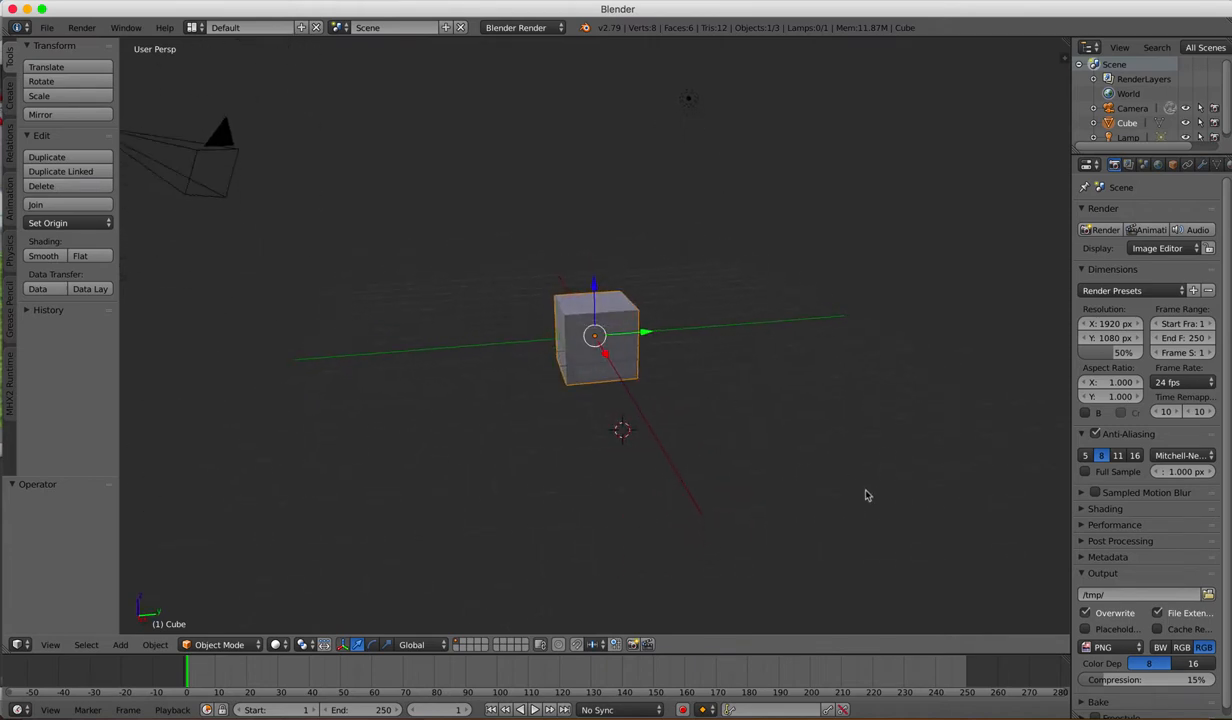
{"action": "scroll", "coordinate": [786, 432], "scroll_direction": "left", "scroll_amount": 3}
{"action": "scroll", "coordinate": [786, 432], "scroll_direction": "left", "scroll_amount": 8}
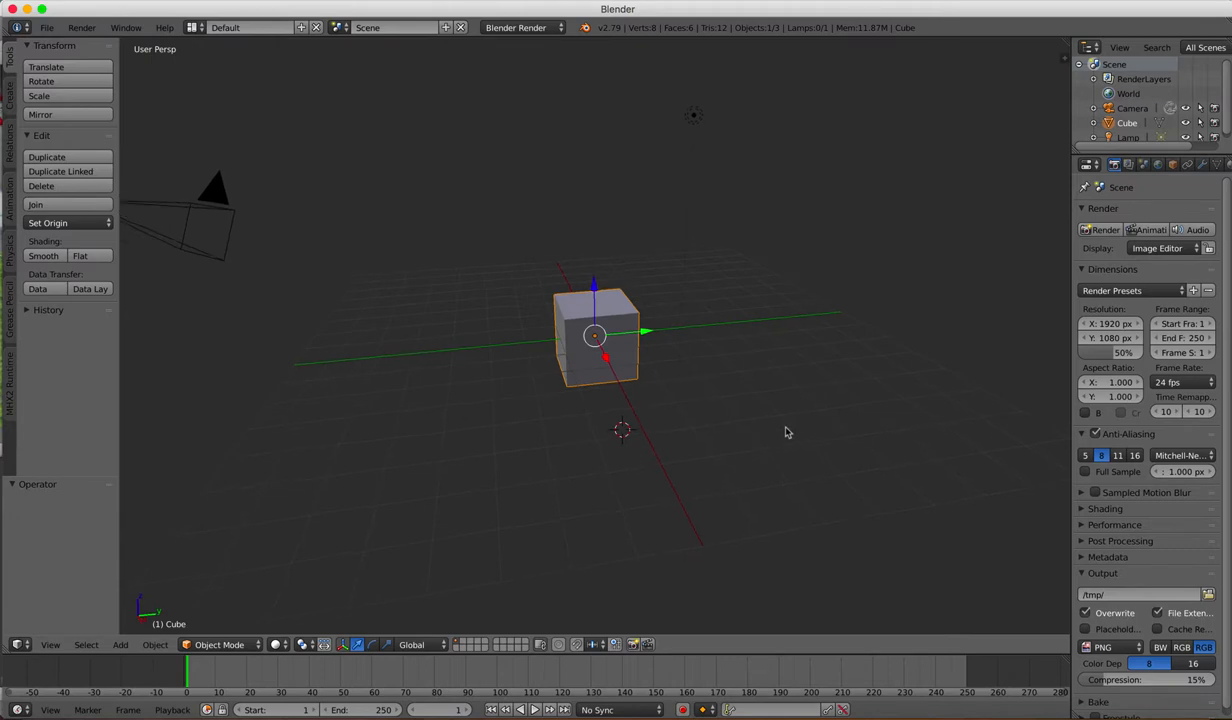
{"action": "scroll", "coordinate": [786, 432], "scroll_direction": "up", "scroll_amount": 8}
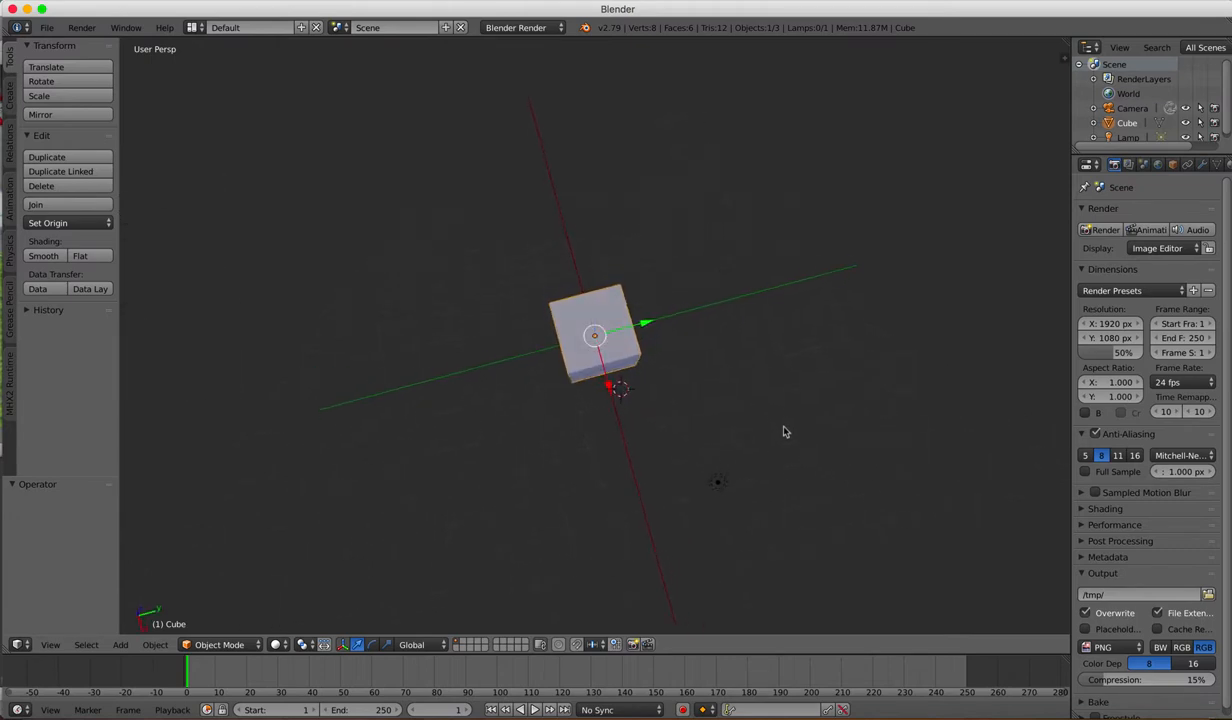
{"action": "scroll", "coordinate": [783, 431], "scroll_direction": "left", "scroll_amount": 8}
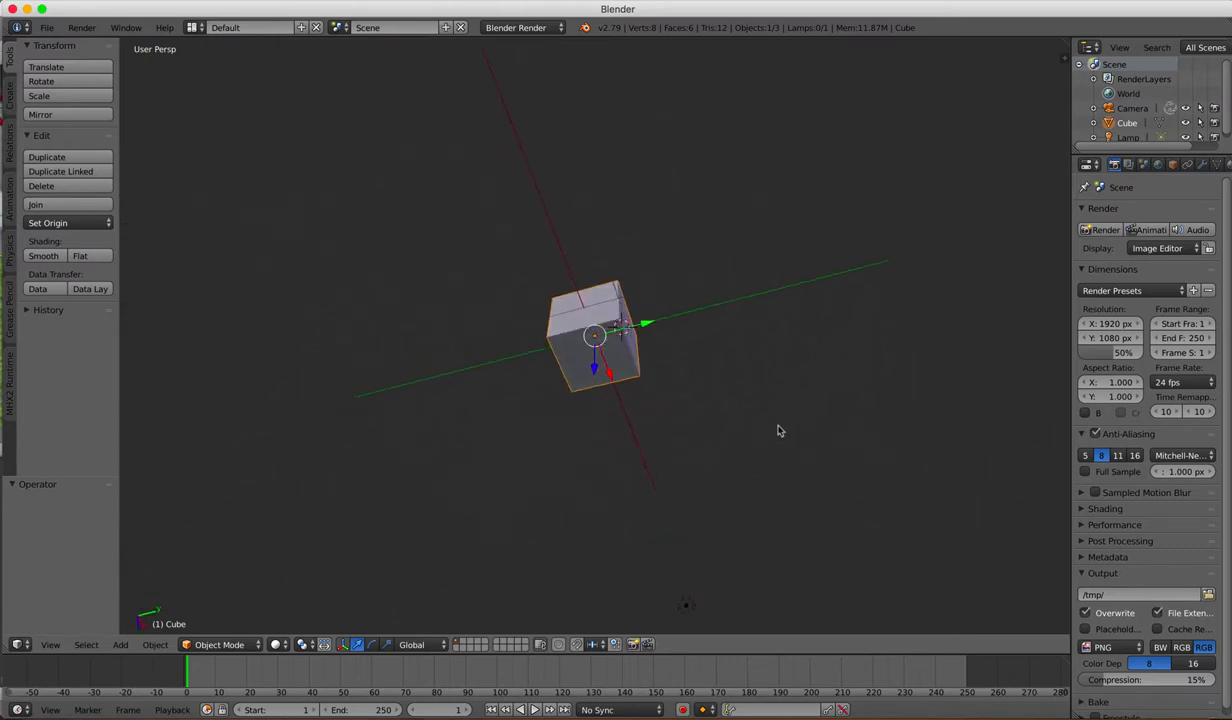
{"action": "scroll", "coordinate": [779, 431], "scroll_direction": "left", "scroll_amount": 8}
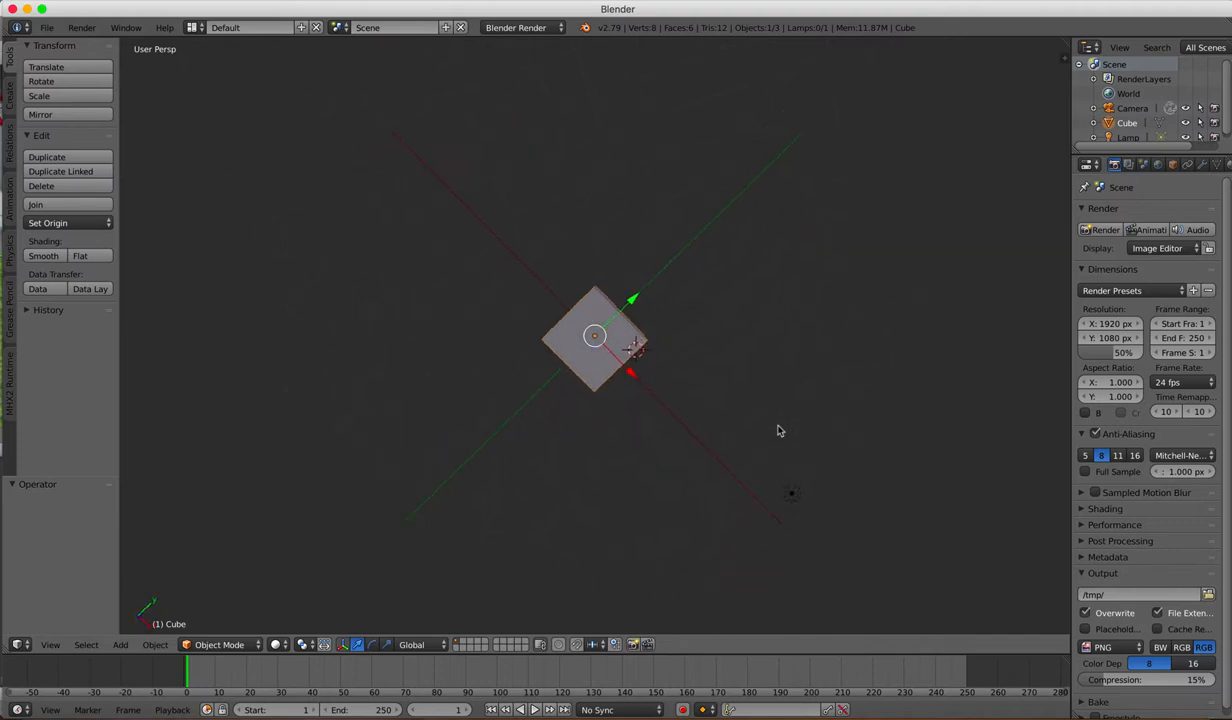
{"action": "scroll", "coordinate": [779, 431], "scroll_direction": "left", "scroll_amount": 8}
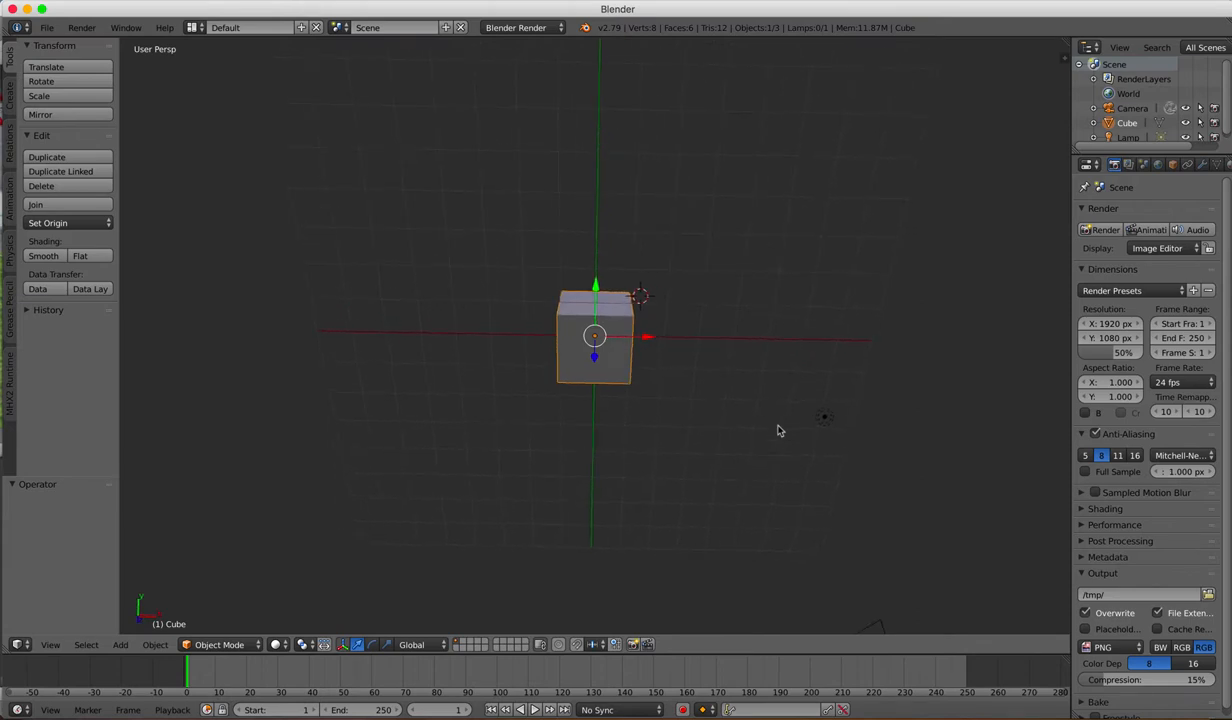
{"action": "scroll", "coordinate": [779, 431], "scroll_direction": "up", "scroll_amount": 3}
{"action": "scroll", "coordinate": [779, 431], "scroll_direction": "down", "scroll_amount": 6}
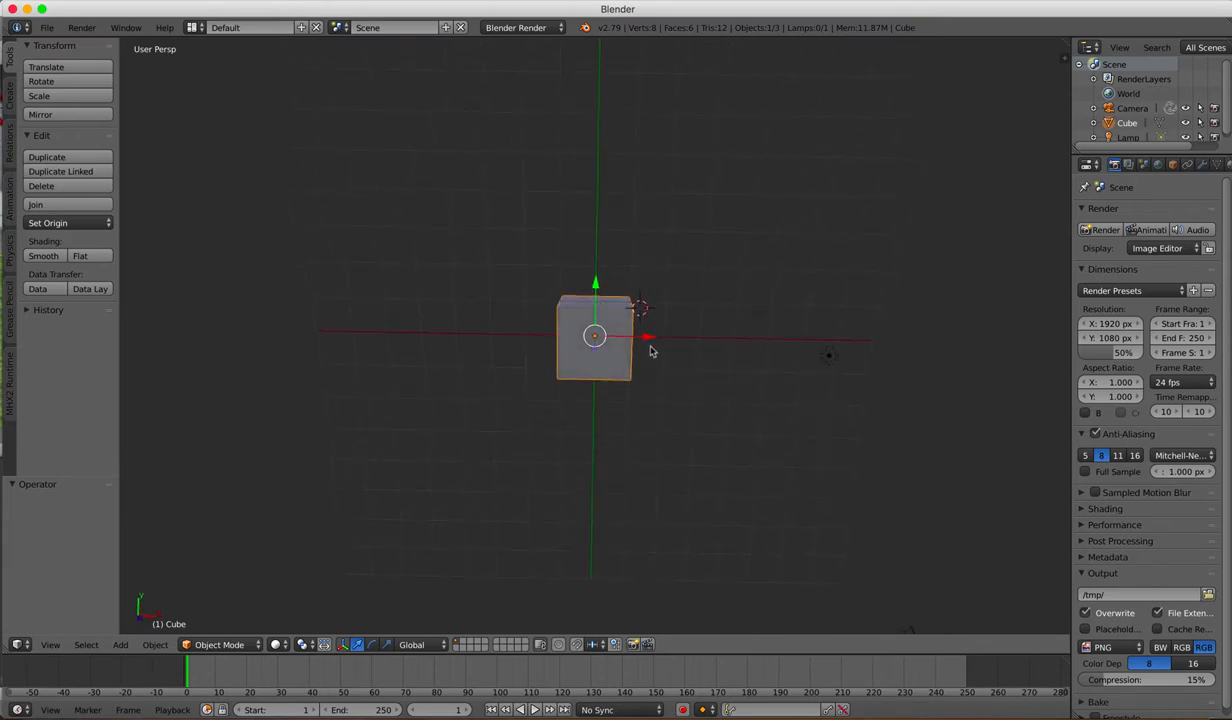
{"action": "scroll", "coordinate": [728, 296], "scroll_direction": "down", "scroll_amount": 3}
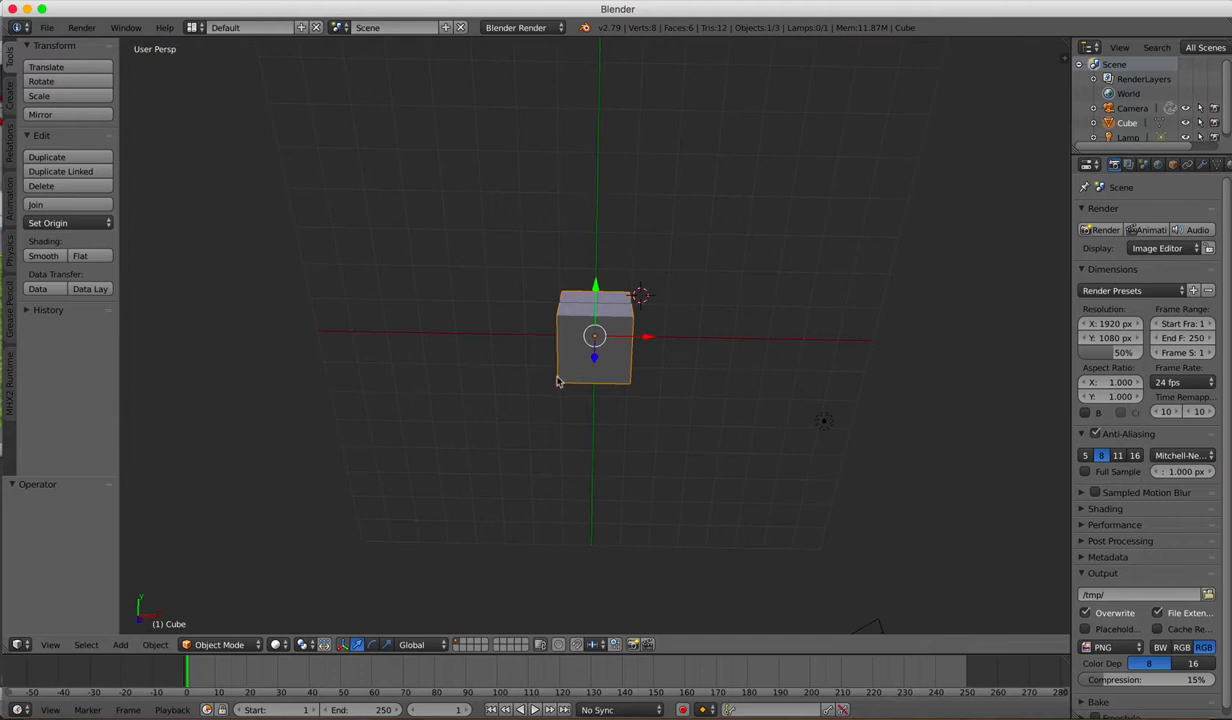
Step: Flatten the cube in Edit Mode by selecting its top face in face select mode and moving it about -1.685 along Z
{"action": "key", "text": "Tab"}
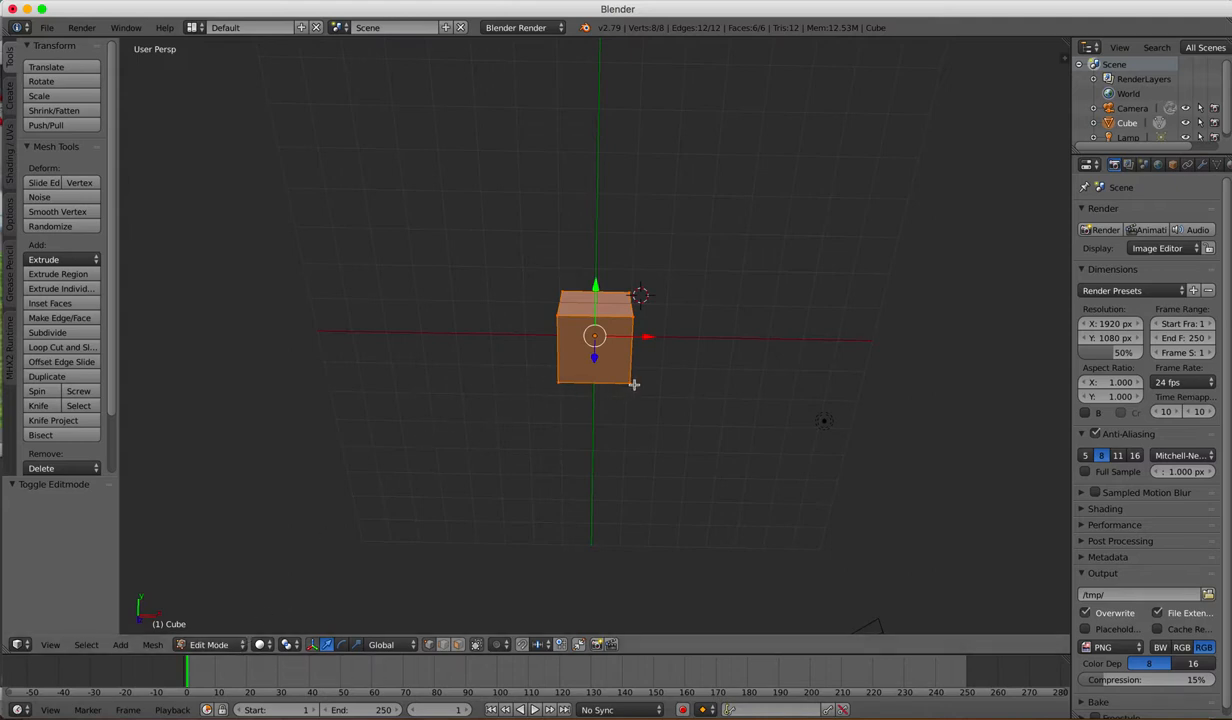
{"action": "key", "text": "a"}
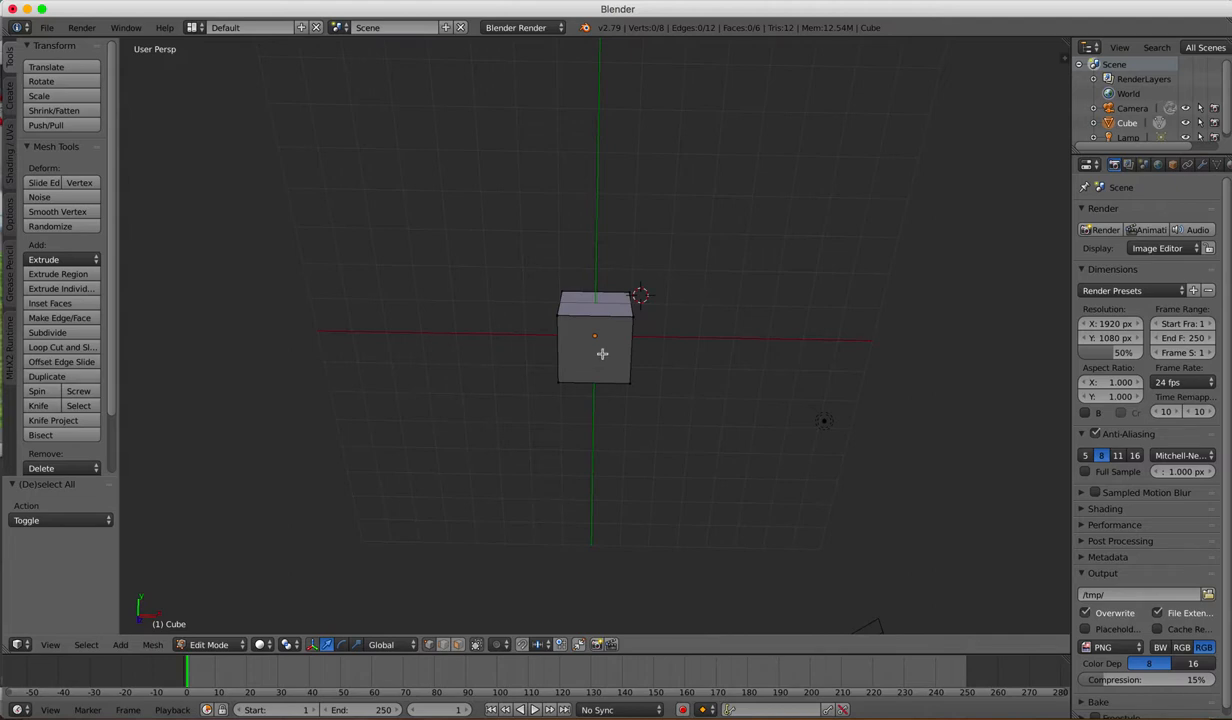
{"action": "left_click", "coordinate": [459, 646]}
{"action": "right_click", "coordinate": [596, 350]}
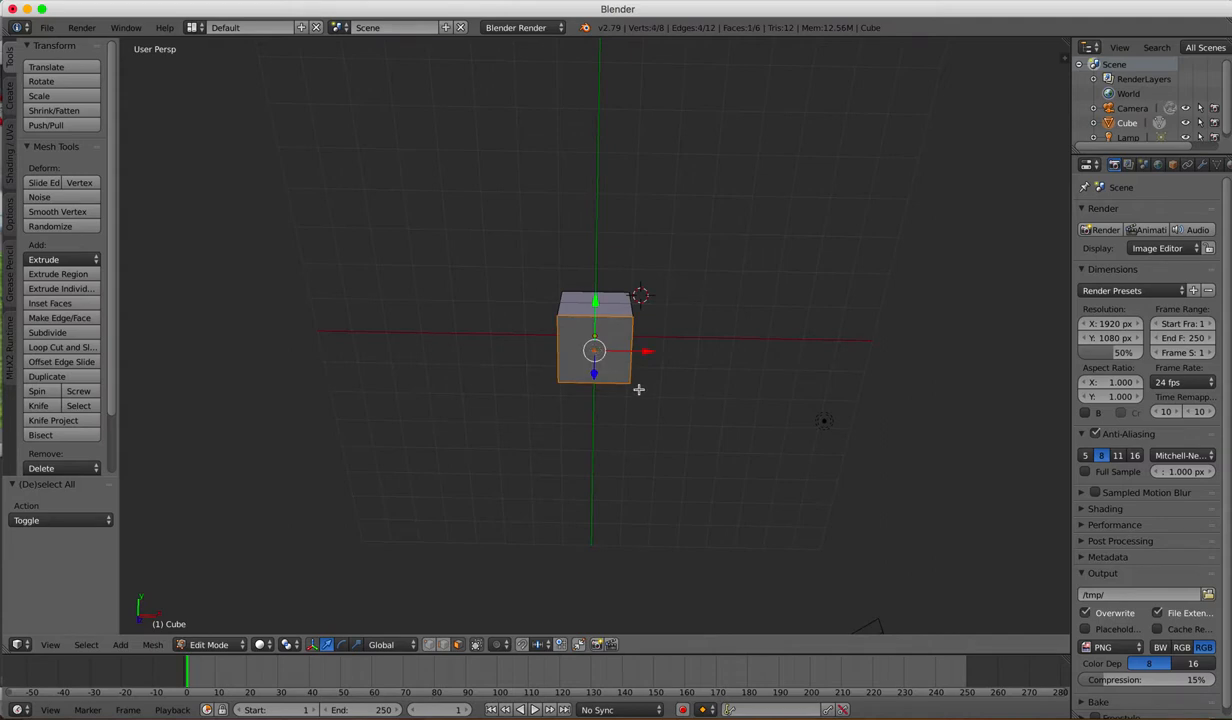
{"action": "scroll", "coordinate": [645, 394], "scroll_direction": "up", "scroll_amount": 3}
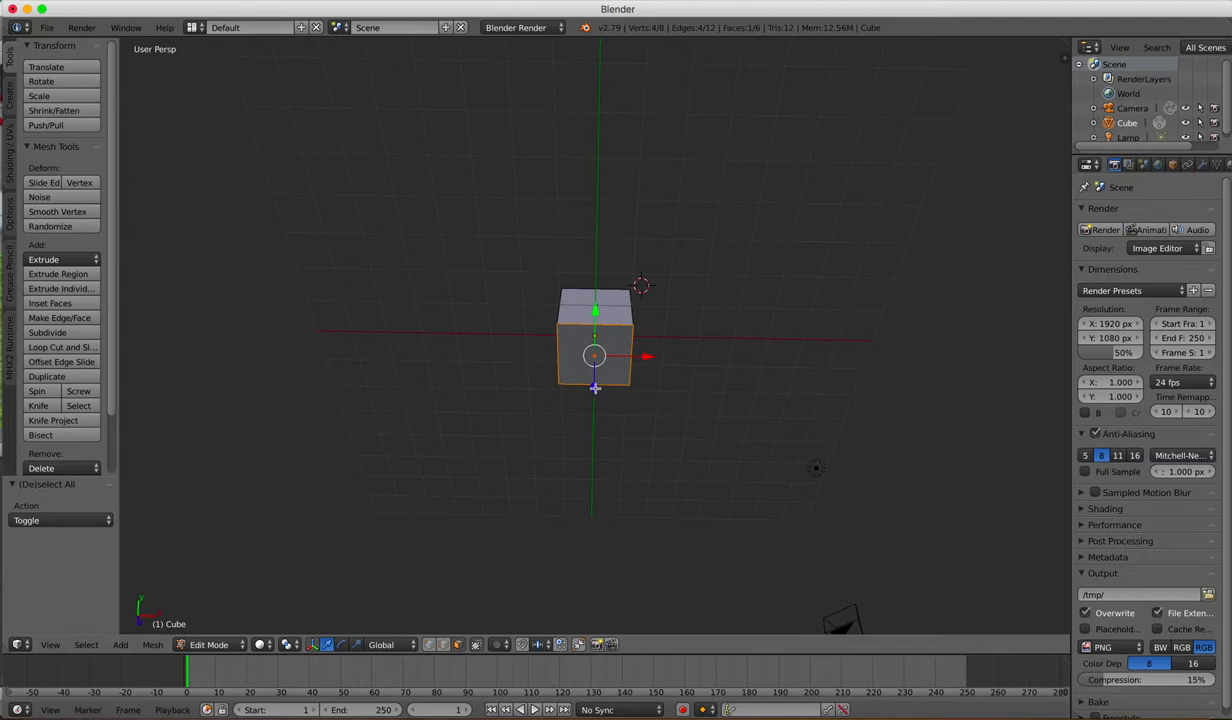
{"action": "left_click_drag", "start_coordinate": [594, 387], "coordinate": [594, 354]}
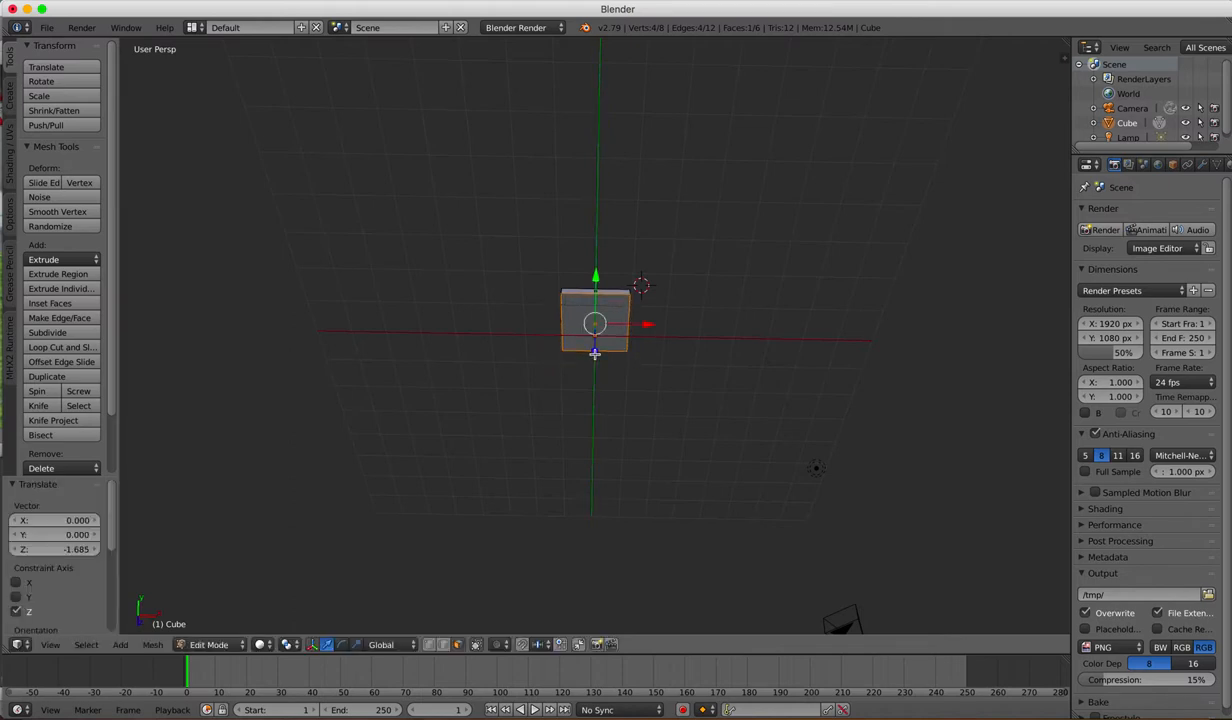
Step: Examine the flattened slab up close from several angles, and toggle the tool shelf off and on
{"action": "scroll", "coordinate": [618, 403], "scroll_direction": "up", "scroll_amount": 6}
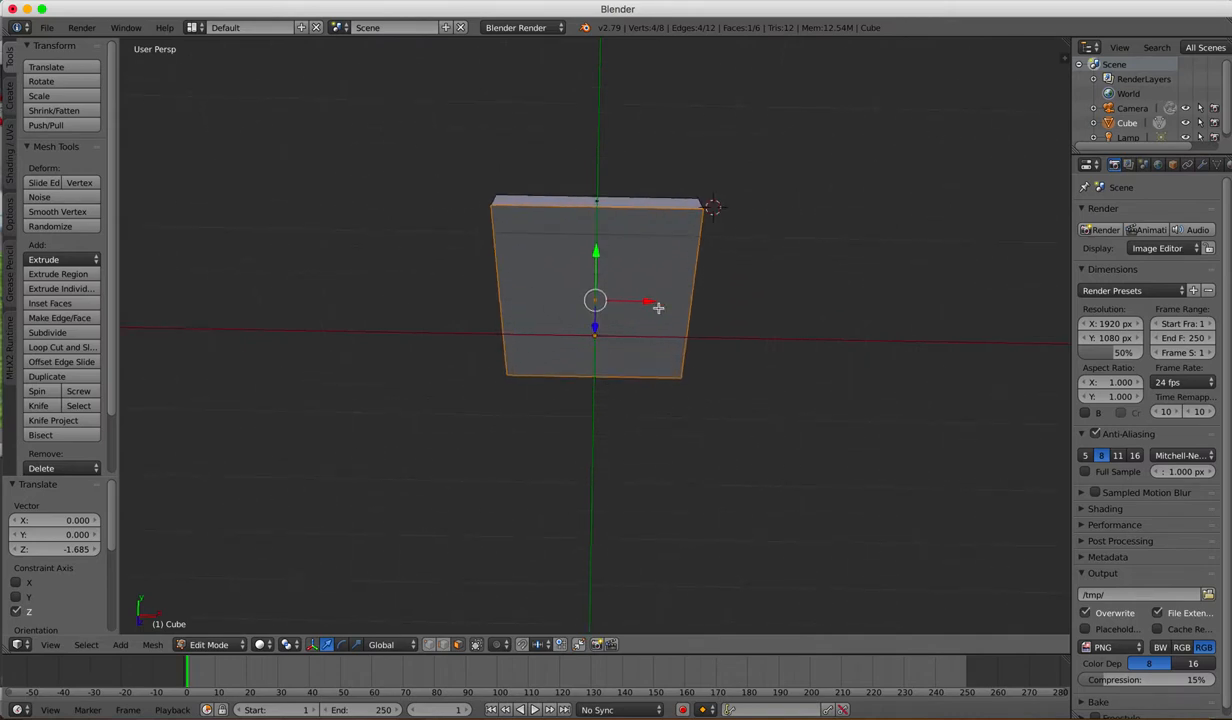
{"action": "scroll", "coordinate": [658, 308], "scroll_direction": "left", "scroll_amount": 5}
{"action": "scroll", "coordinate": [658, 308], "scroll_direction": "right", "scroll_amount": 6}
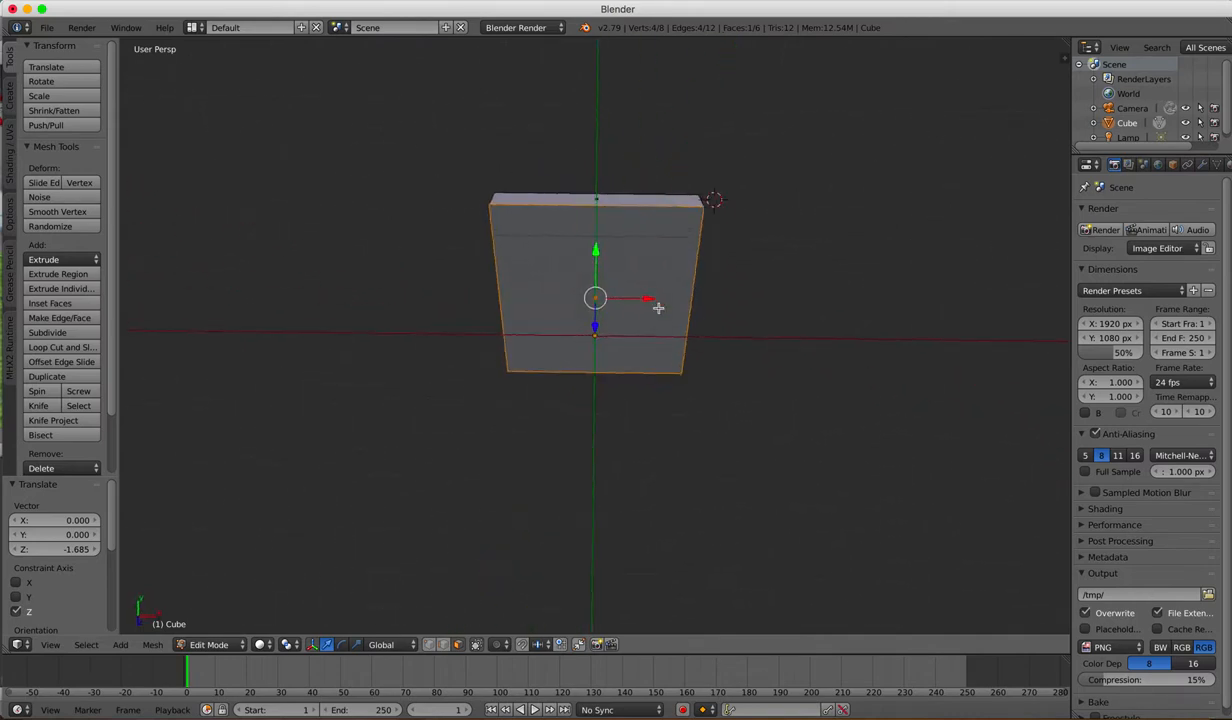
{"action": "scroll", "coordinate": [658, 308], "scroll_direction": "up", "scroll_amount": 5}
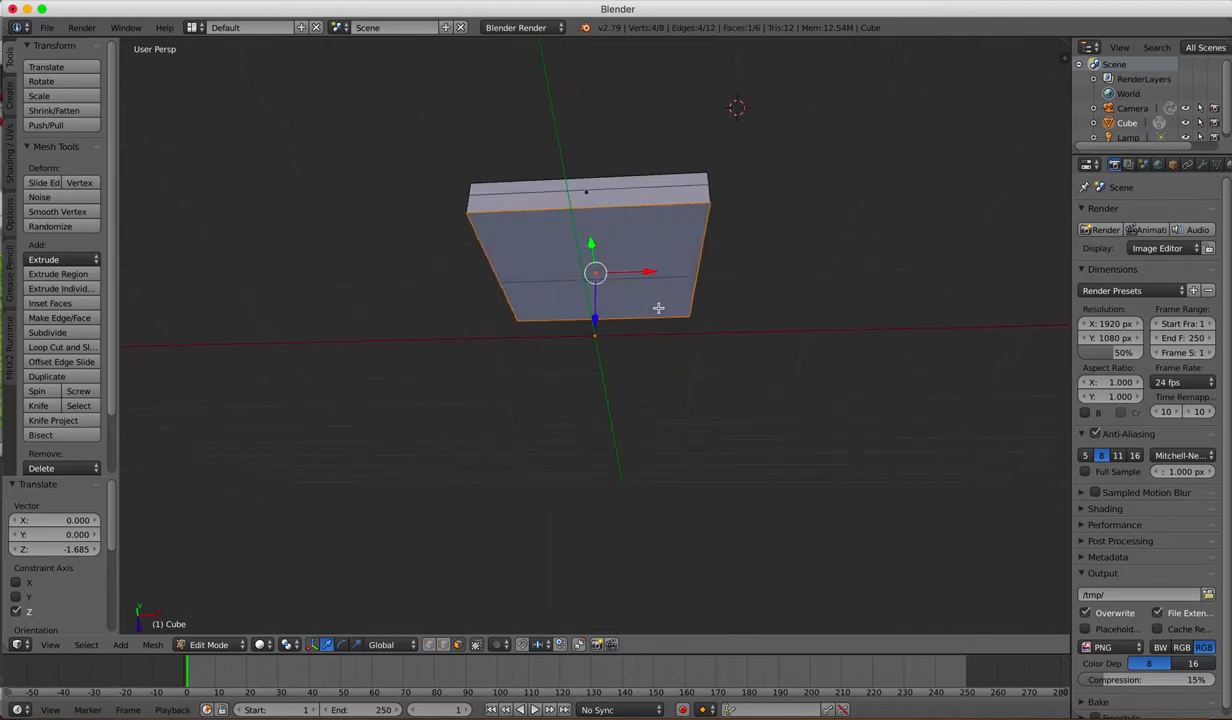
{"action": "scroll", "coordinate": [658, 308], "scroll_direction": "up", "scroll_amount": 8}
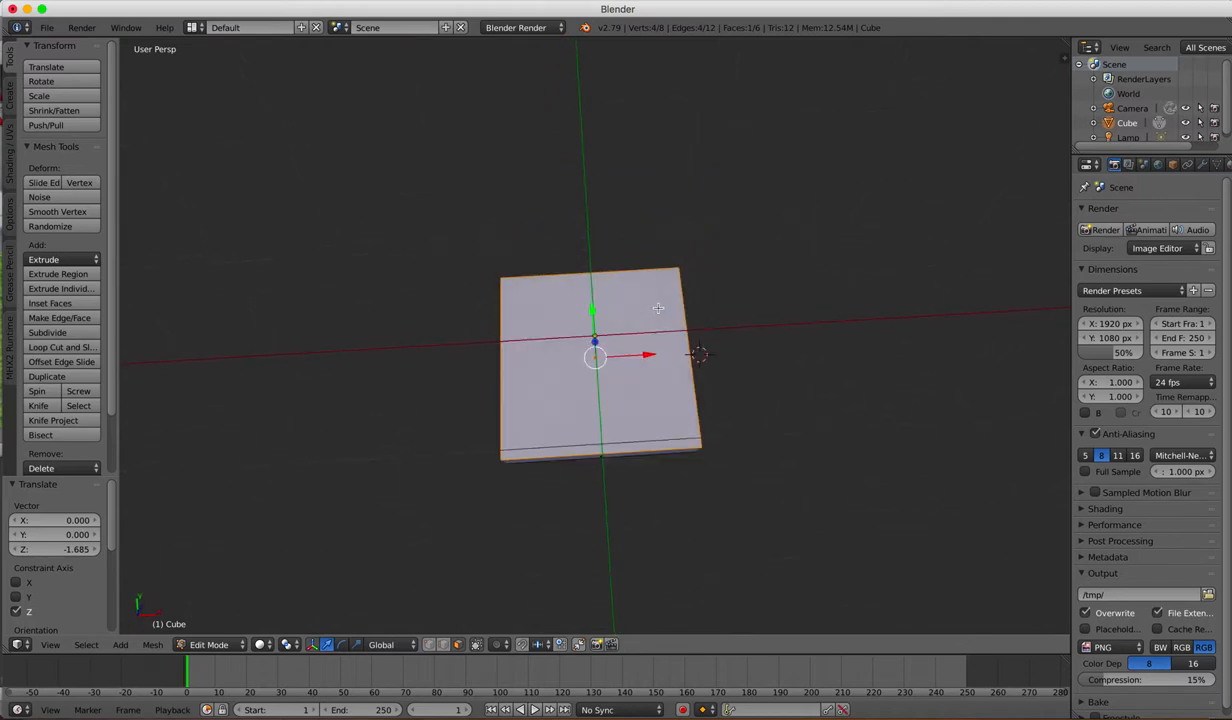
{"action": "scroll", "coordinate": [658, 308], "scroll_direction": "down", "scroll_amount": 10}
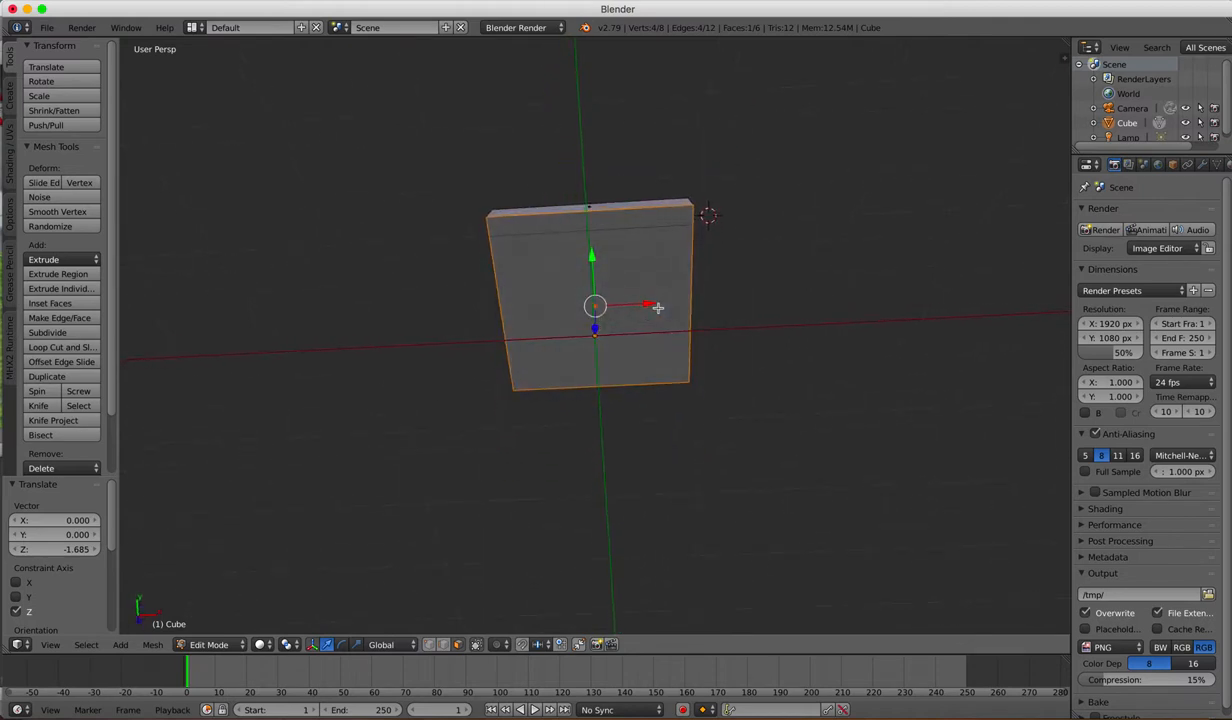
{"action": "scroll", "coordinate": [658, 308], "scroll_direction": "left", "scroll_amount": 4}
{"action": "scroll", "coordinate": [658, 308], "scroll_direction": "right", "scroll_amount": 3}
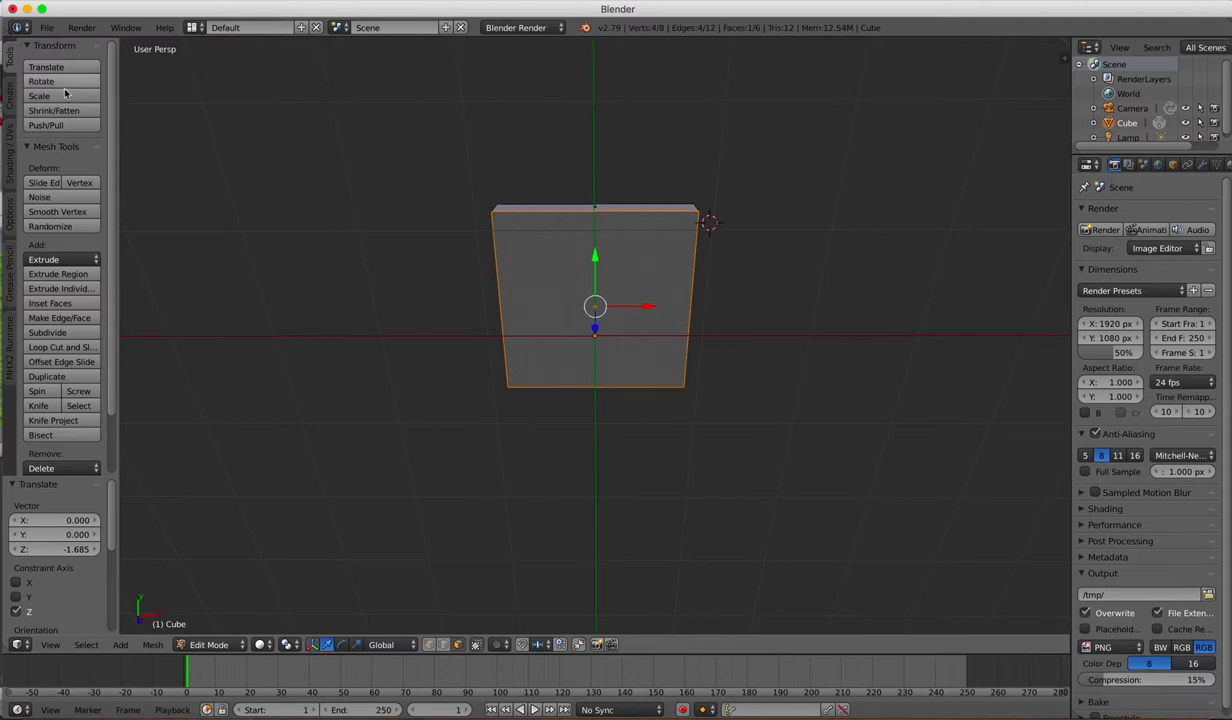
{"action": "key", "text": "t"}
{"action": "key", "text": "t"}
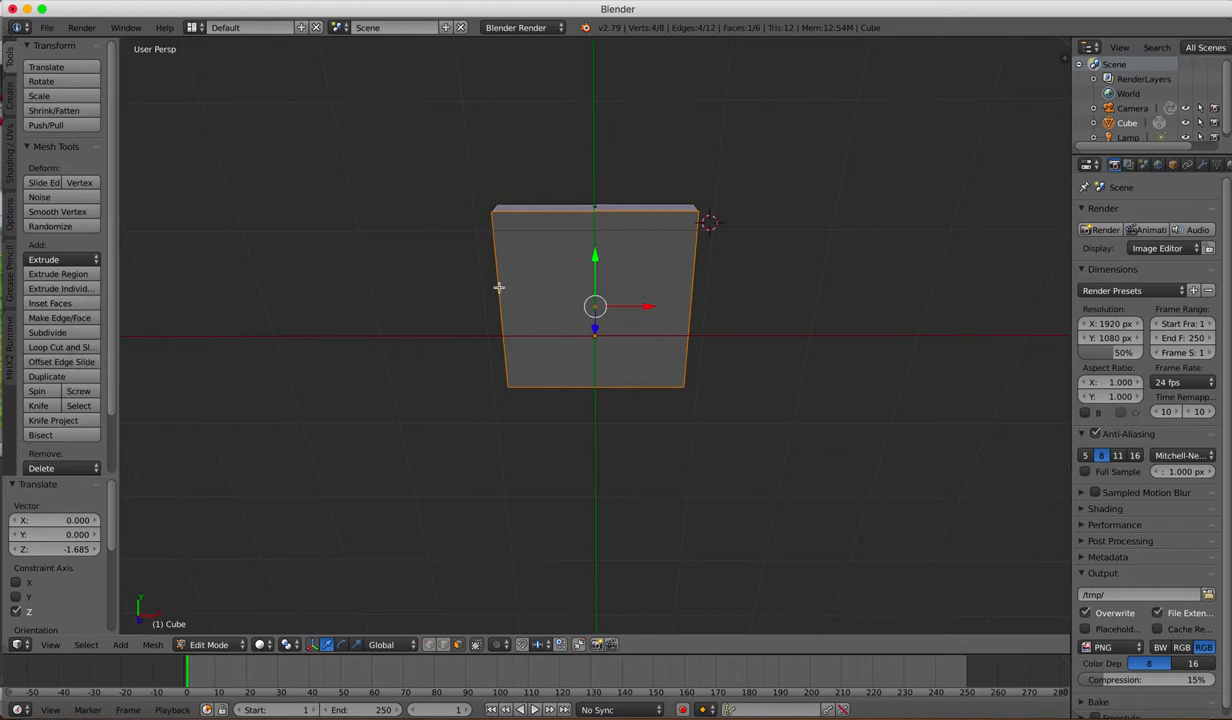
Step: Inset the slab's top face by about 0.164 and move the inner face about -0.159 along Z to form a recess
{"action": "key", "text": "i"}
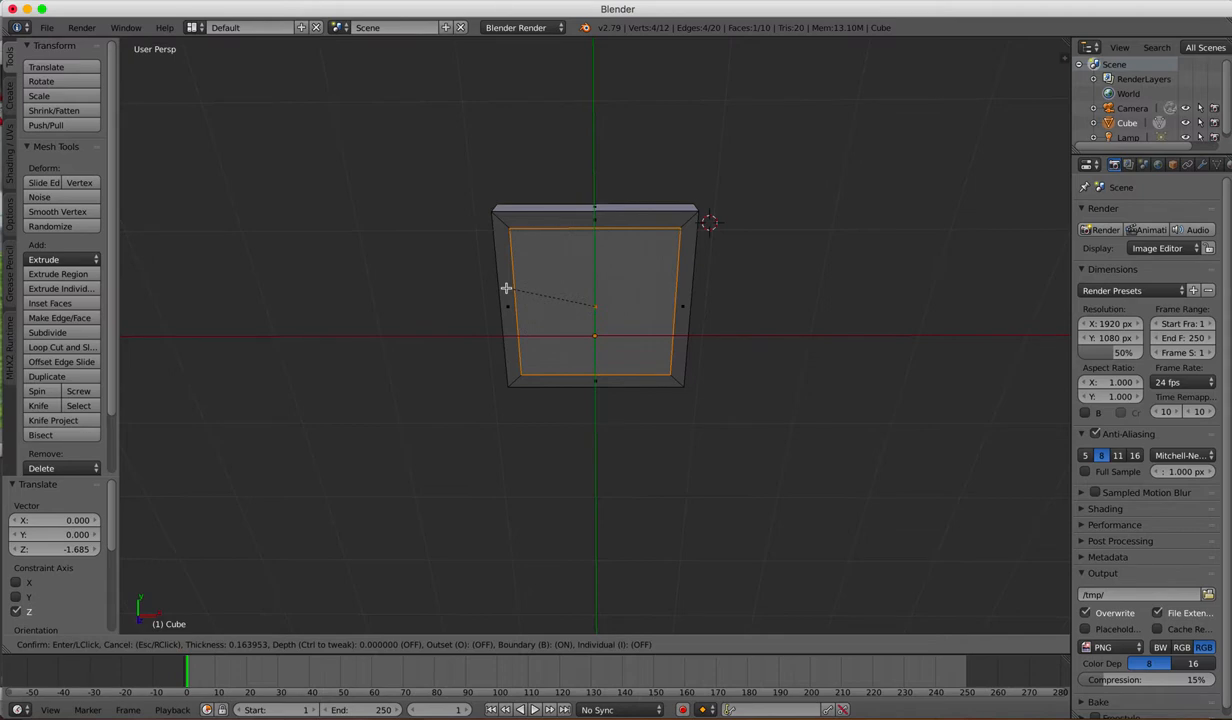
{"action": "left_click", "coordinate": [504, 287]}
{"action": "scroll", "coordinate": [471, 363], "scroll_direction": "up", "scroll_amount": 2}
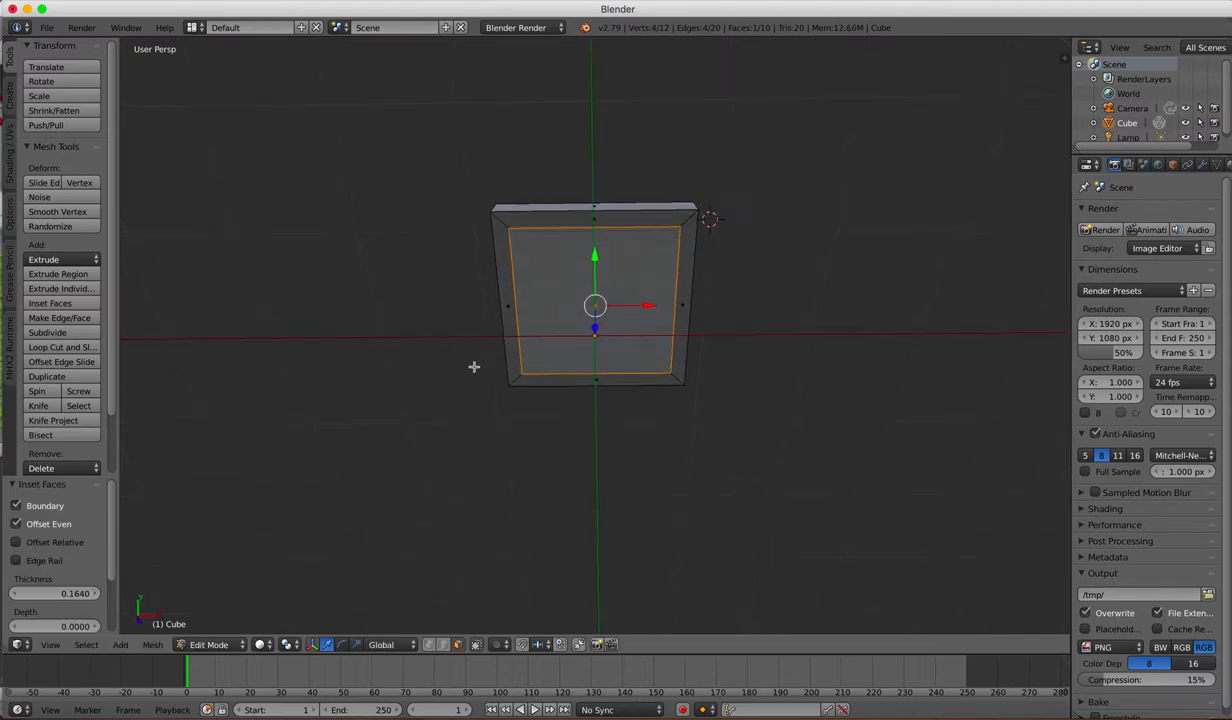
{"action": "scroll", "coordinate": [474, 367], "scroll_direction": "down", "scroll_amount": 5}
{"action": "scroll", "coordinate": [474, 367], "scroll_direction": "down", "scroll_amount": 3}
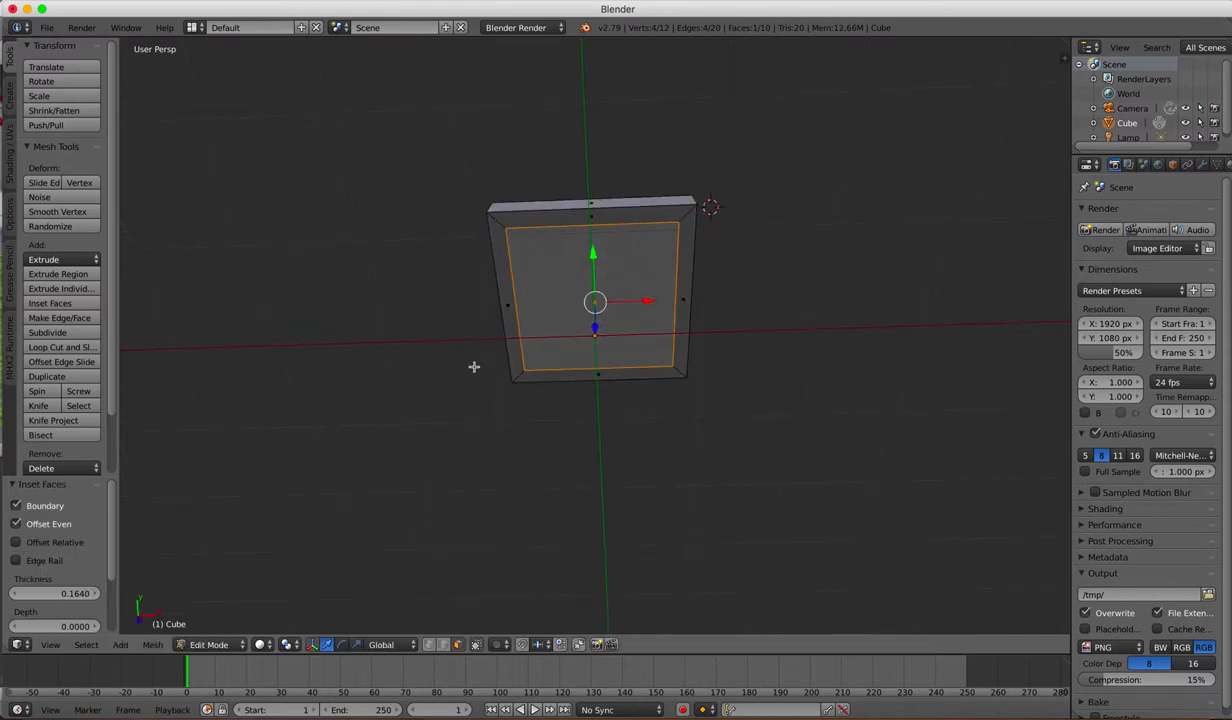
{"action": "scroll", "coordinate": [474, 367], "scroll_direction": "down", "scroll_amount": 5}
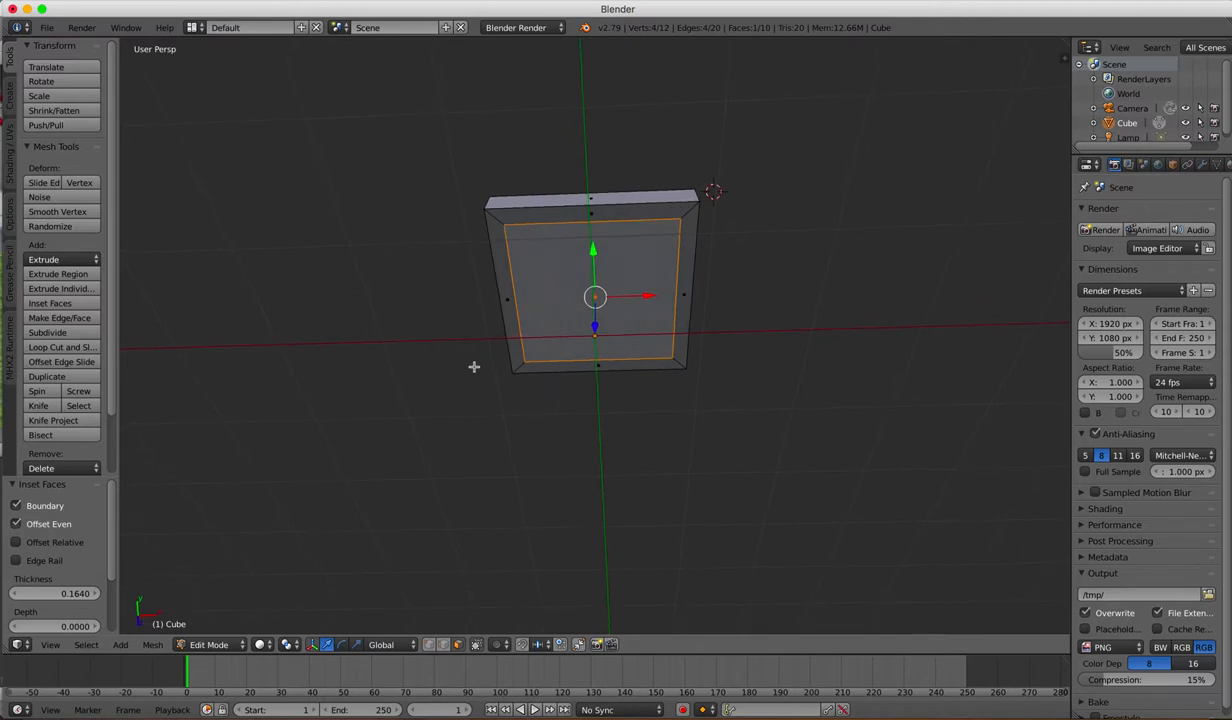
{"action": "scroll", "coordinate": [474, 367], "scroll_direction": "down", "scroll_amount": 1}
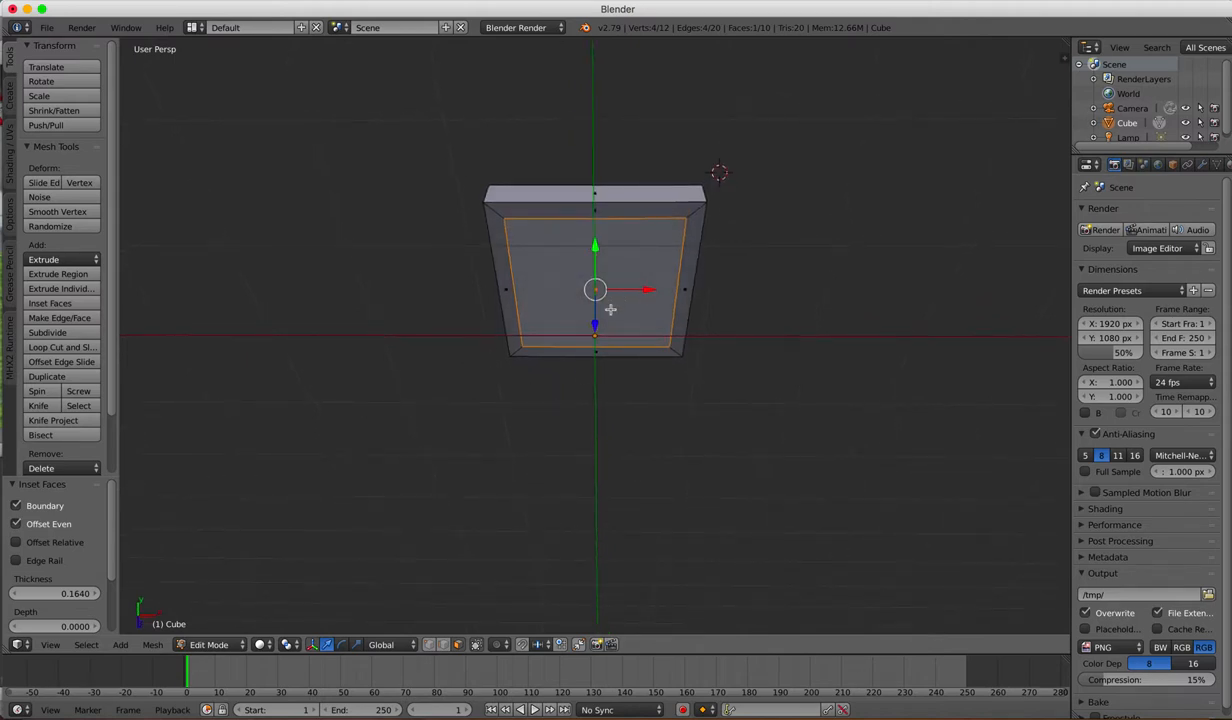
{"action": "left_click_drag", "start_coordinate": [594, 324], "coordinate": [594, 315]}
Step: Examine the recess and its sloped border from several angles
{"action": "scroll", "coordinate": [690, 428], "scroll_direction": "down", "scroll_amount": 3}
{"action": "scroll", "coordinate": [690, 428], "scroll_direction": "up", "scroll_amount": 2}
{"action": "scroll", "coordinate": [690, 428], "scroll_direction": "up", "scroll_amount": 5}
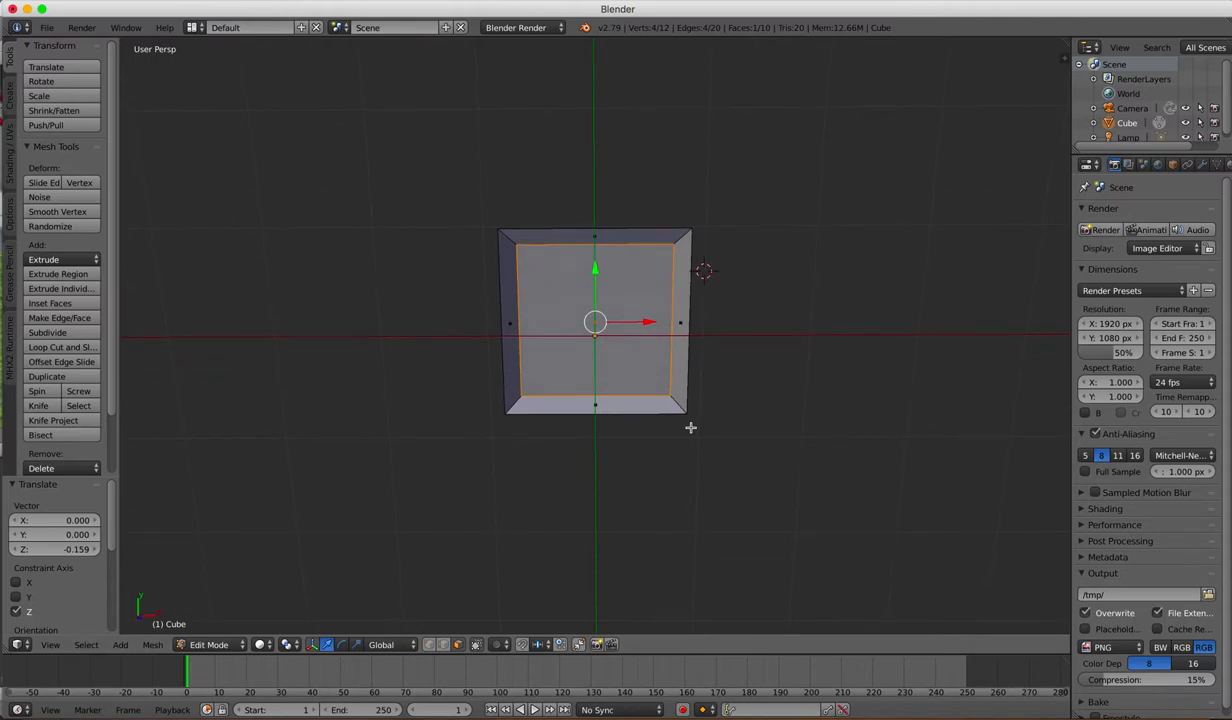
{"action": "scroll", "coordinate": [690, 428], "scroll_direction": "right", "scroll_amount": 5}
{"action": "scroll", "coordinate": [690, 428], "scroll_direction": "up", "scroll_amount": 2}
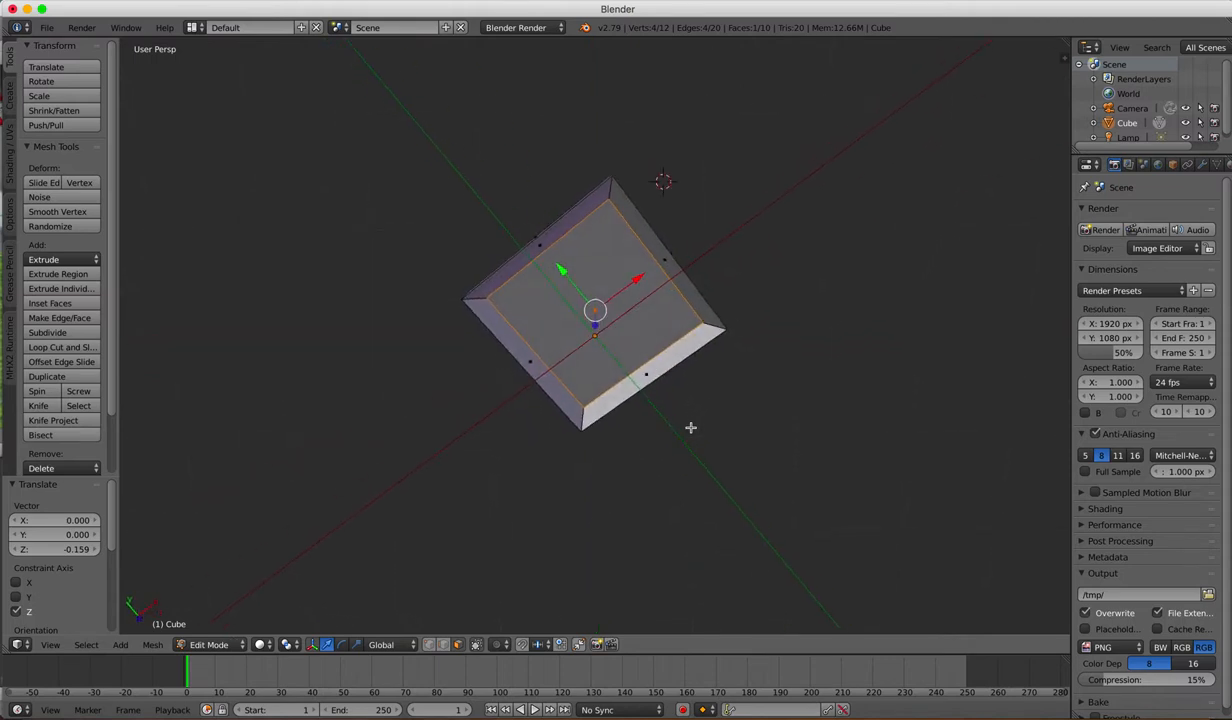
{"action": "scroll", "coordinate": [690, 428], "scroll_direction": "left", "scroll_amount": 6}
{"action": "scroll", "coordinate": [690, 428], "scroll_direction": "left", "scroll_amount": 5}
{"action": "scroll", "coordinate": [745, 323], "scroll_direction": "up", "scroll_amount": 1}
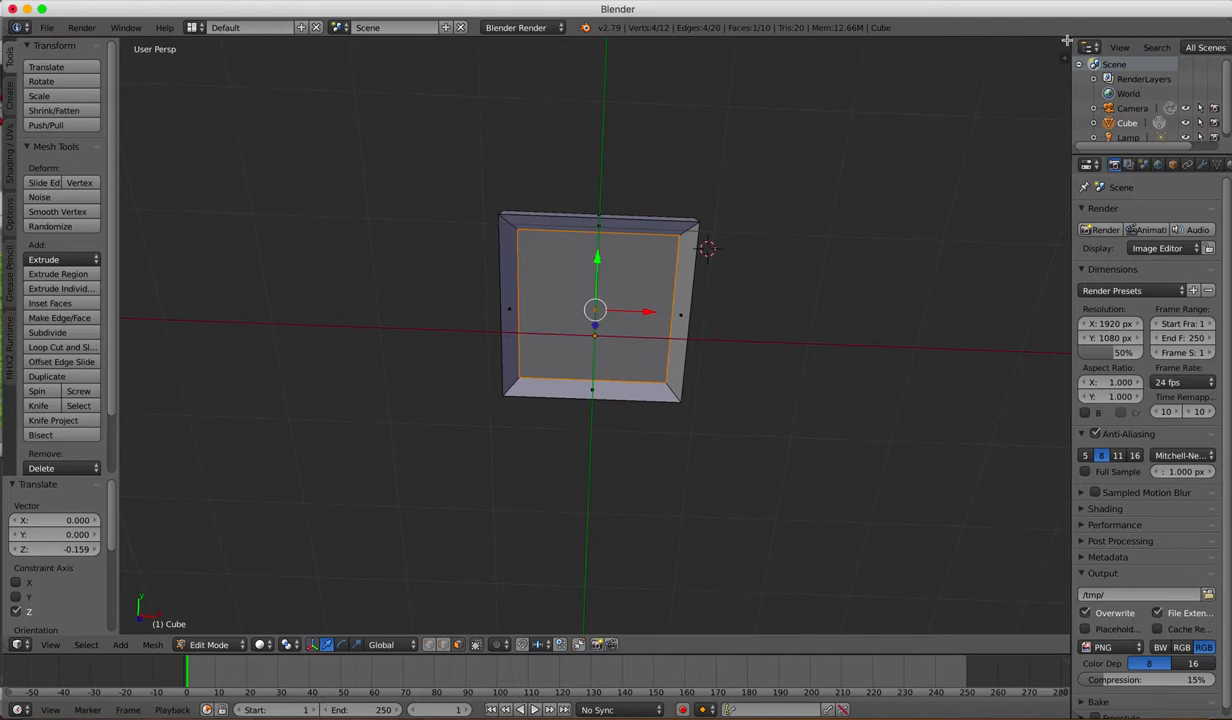
Step: Split the 3D viewport into two side-by-side areas and hide the tool shelf in the new one
{"action": "left_click_drag", "start_coordinate": [1066, 40], "coordinate": [568, 127]}
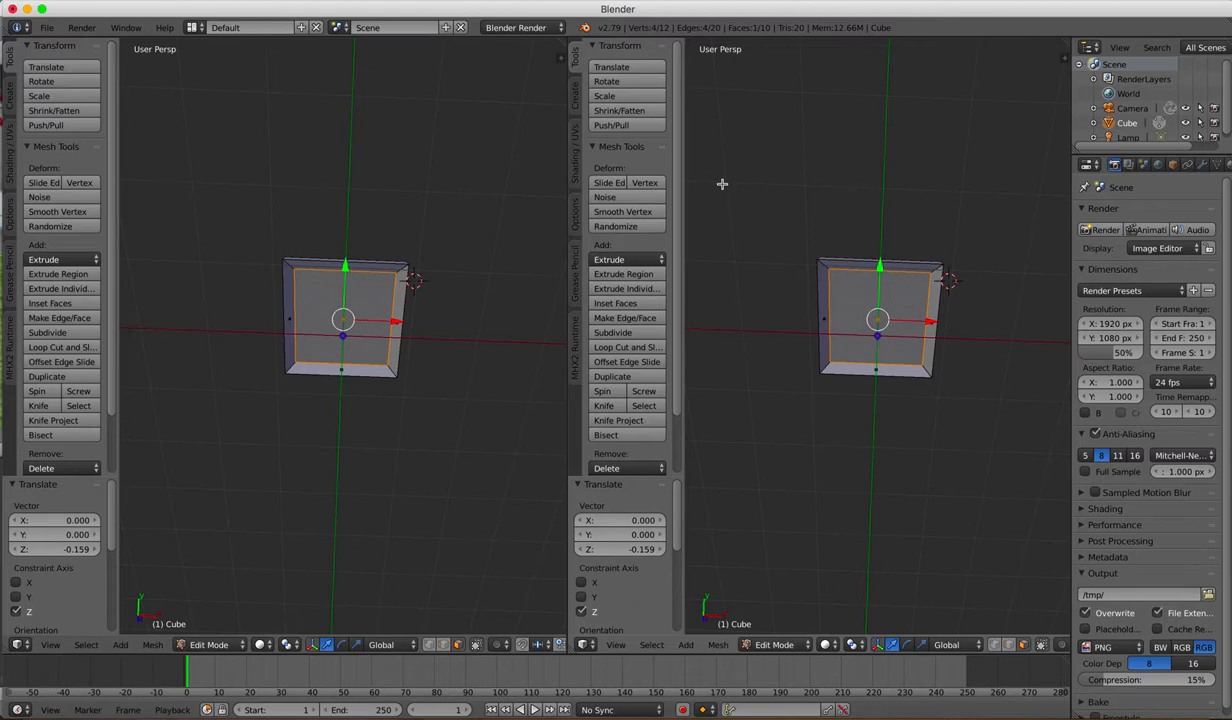
{"action": "key", "text": "t"}
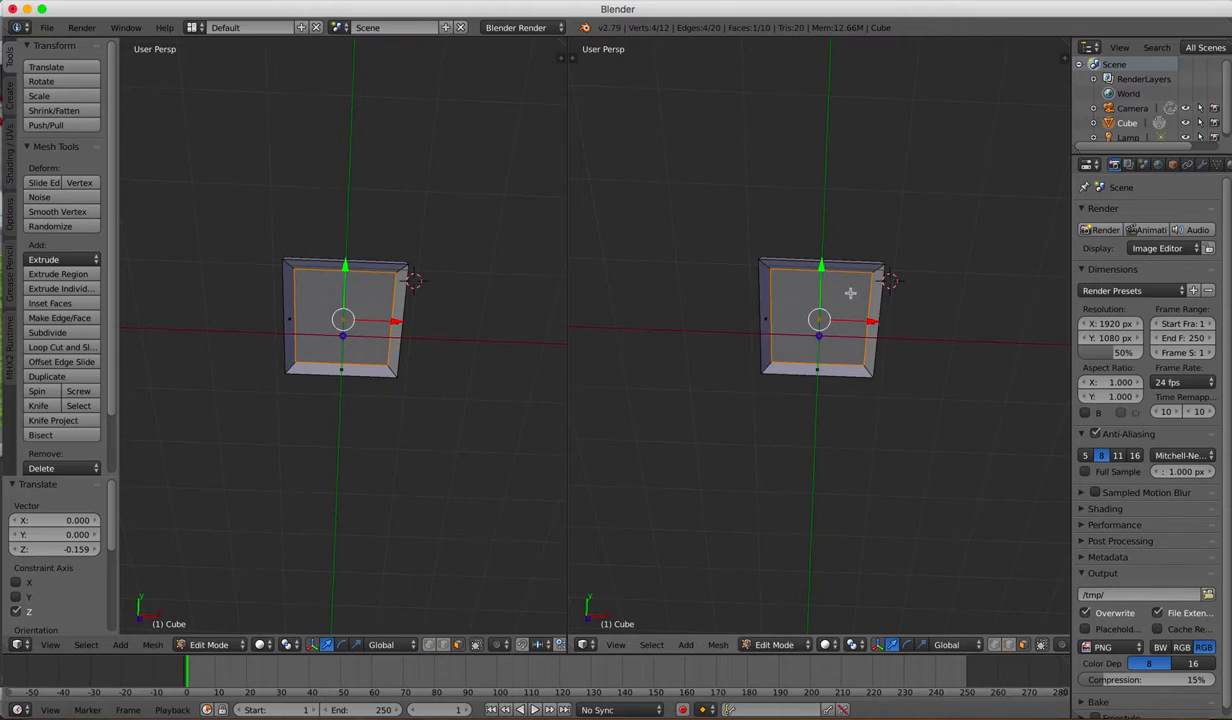
Step: Change the second viewport area to the UV/Image Editor
{"action": "left_click", "coordinate": [588, 646]}
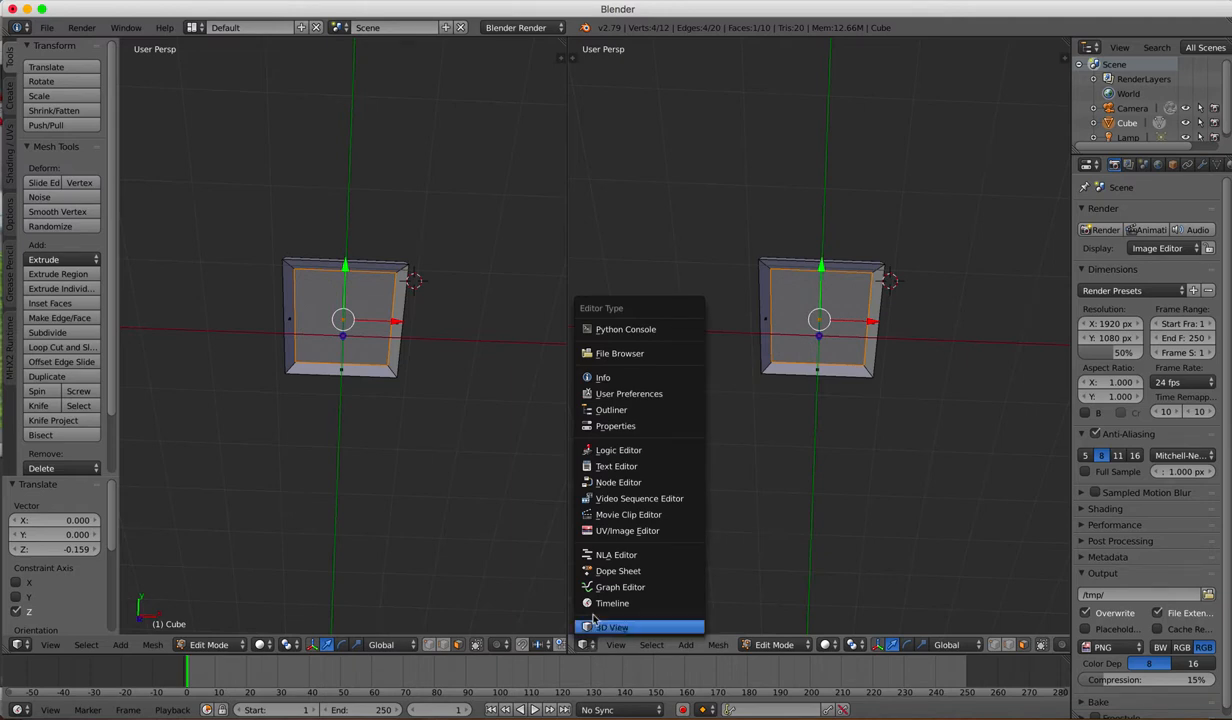
{"action": "left_click", "coordinate": [610, 531]}
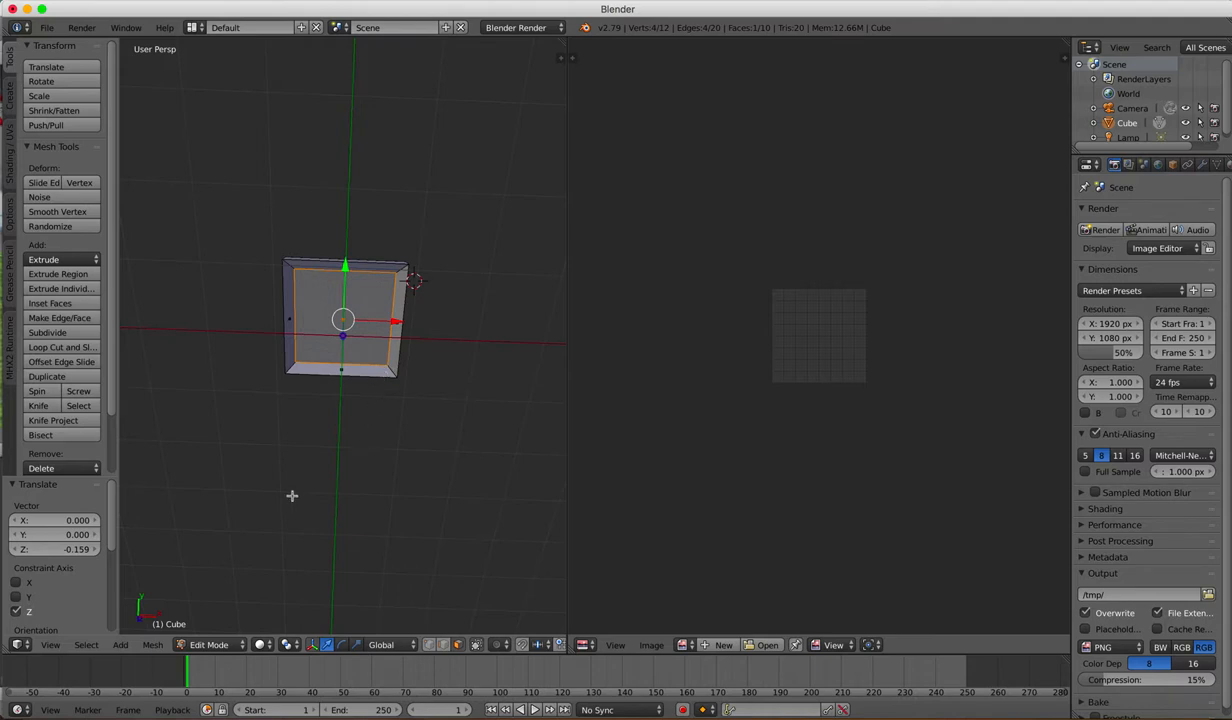
Step: Mark the edges of the recessed inner face as seams and unwrap the face with the standard Unwrap method
{"action": "left_click", "coordinate": [155, 644]}
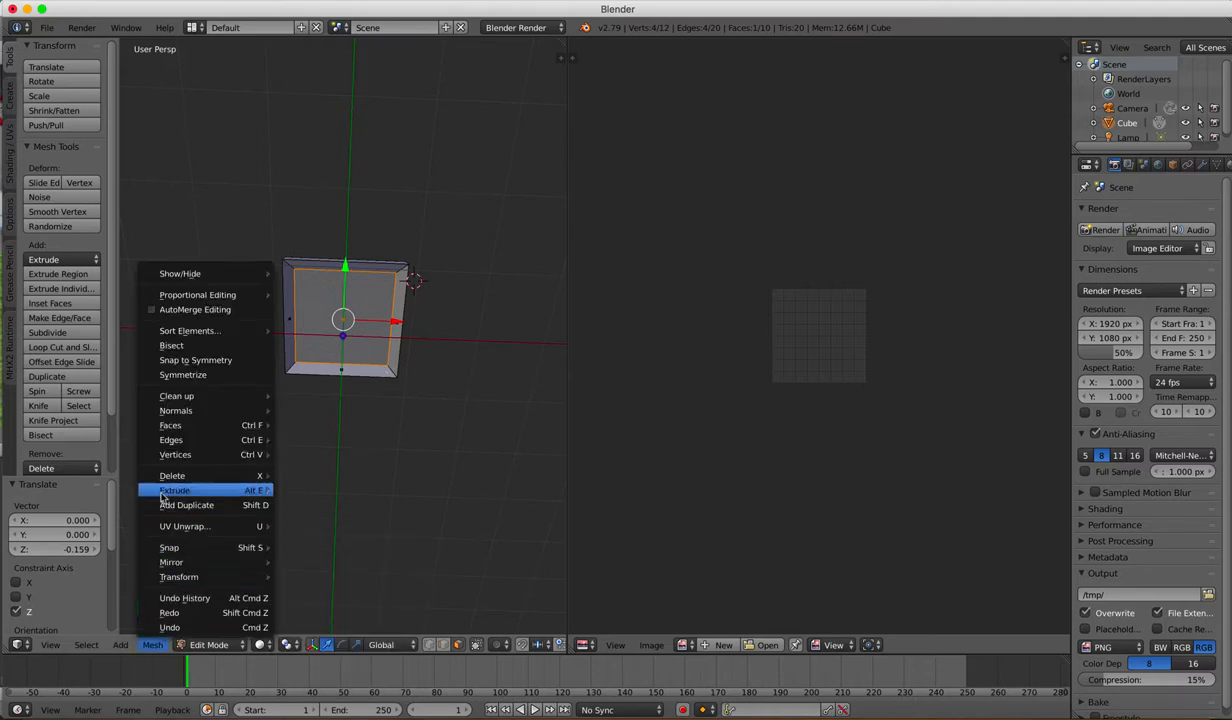
{"action": "mouse_move", "coordinate": [184, 452]}
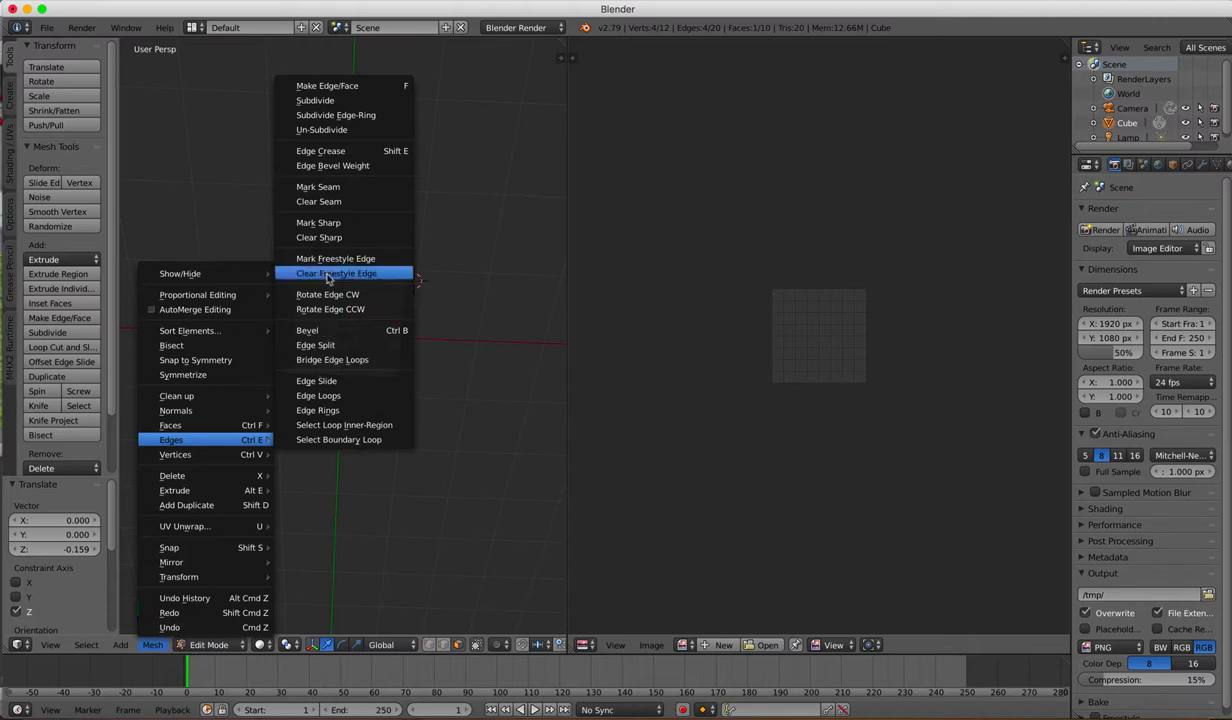
{"action": "left_click", "coordinate": [334, 189]}
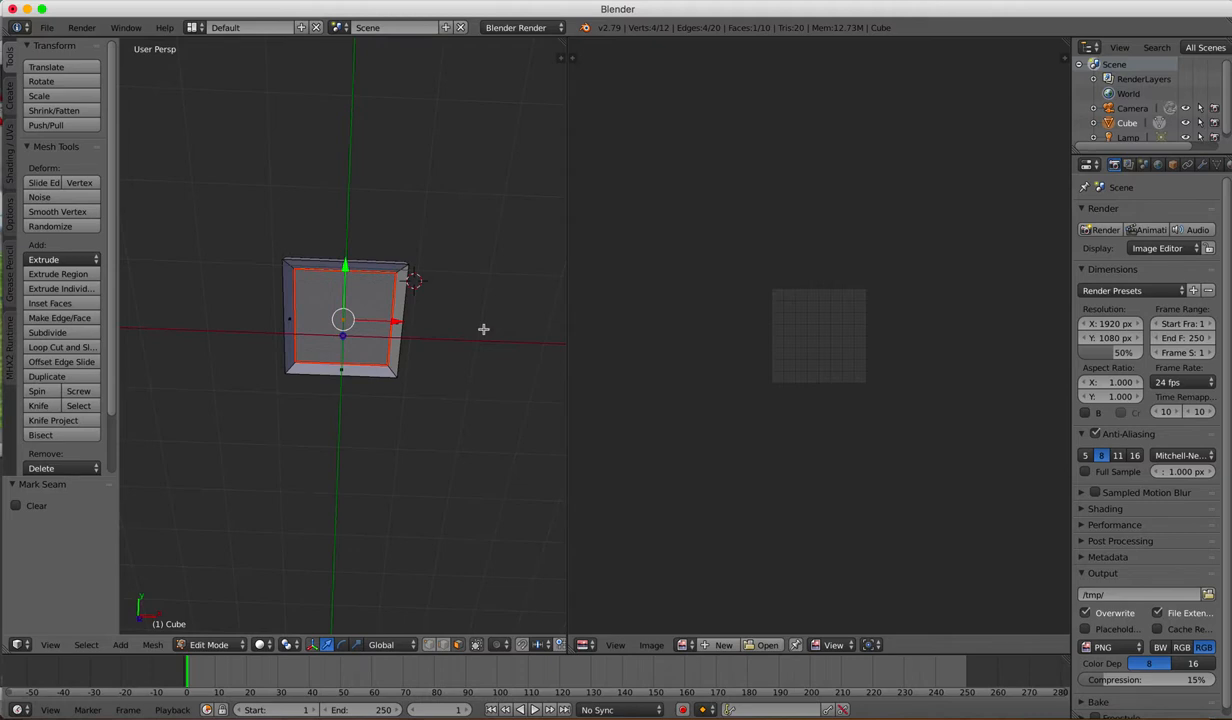
{"action": "key", "text": "u"}
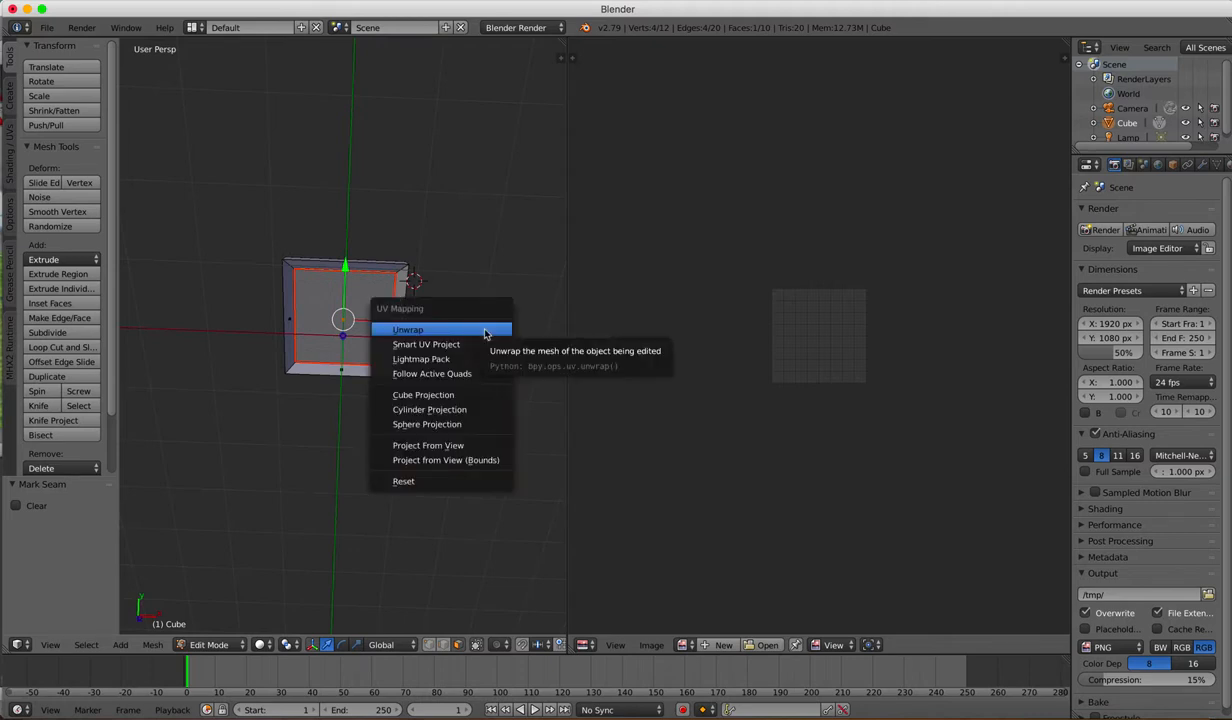
{"action": "left_click", "coordinate": [486, 332]}
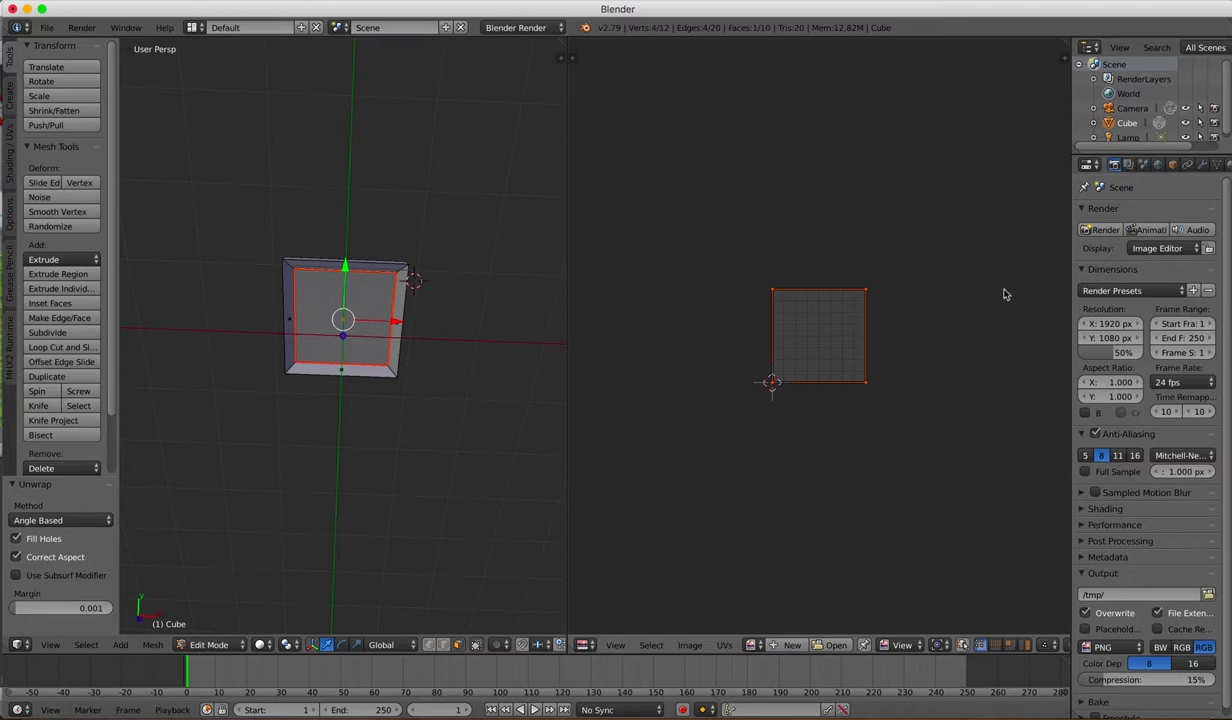
Step: Assign the existing material to the selected recessed face
{"action": "scroll", "coordinate": [1185, 166], "scroll_direction": "right", "scroll_amount": 3}
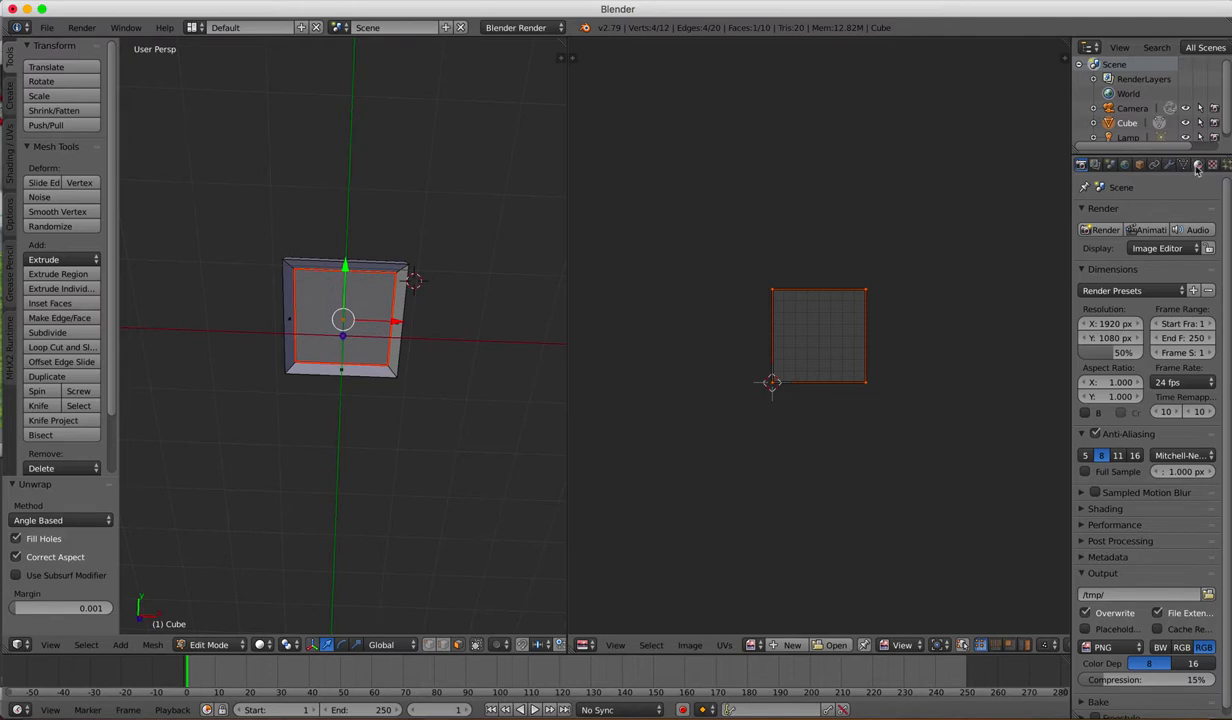
{"action": "left_click", "coordinate": [1198, 166]}
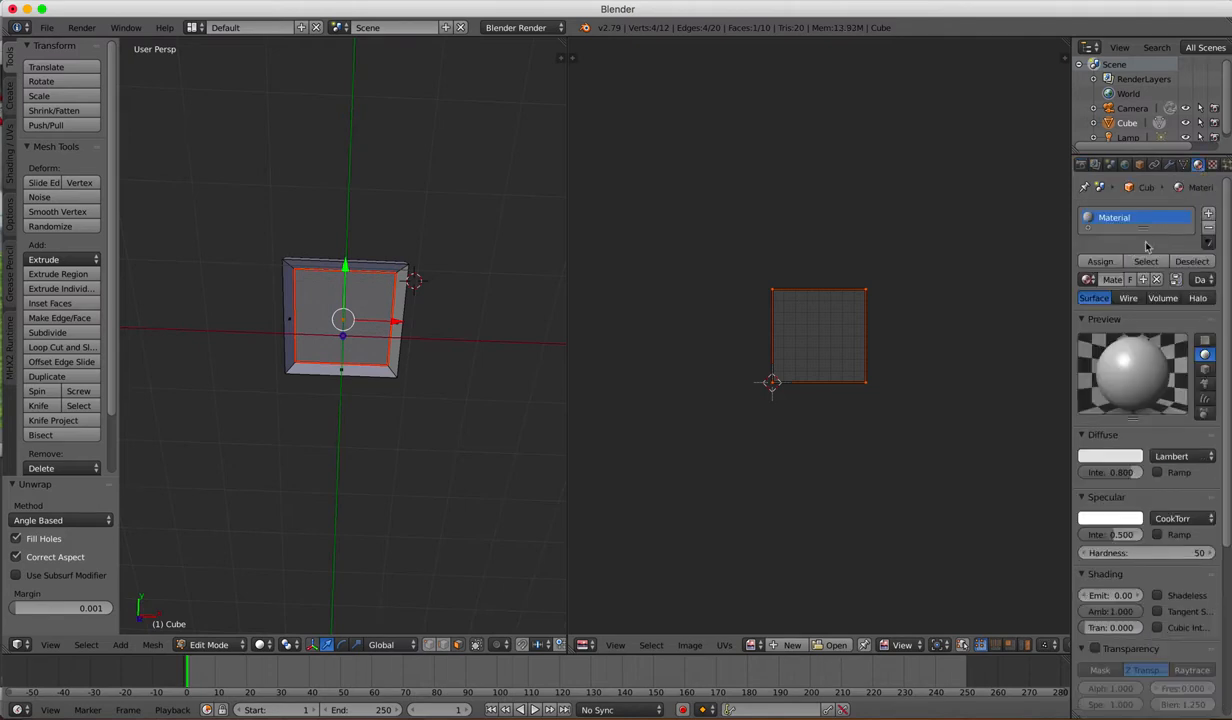
{"action": "left_click", "coordinate": [1101, 262]}
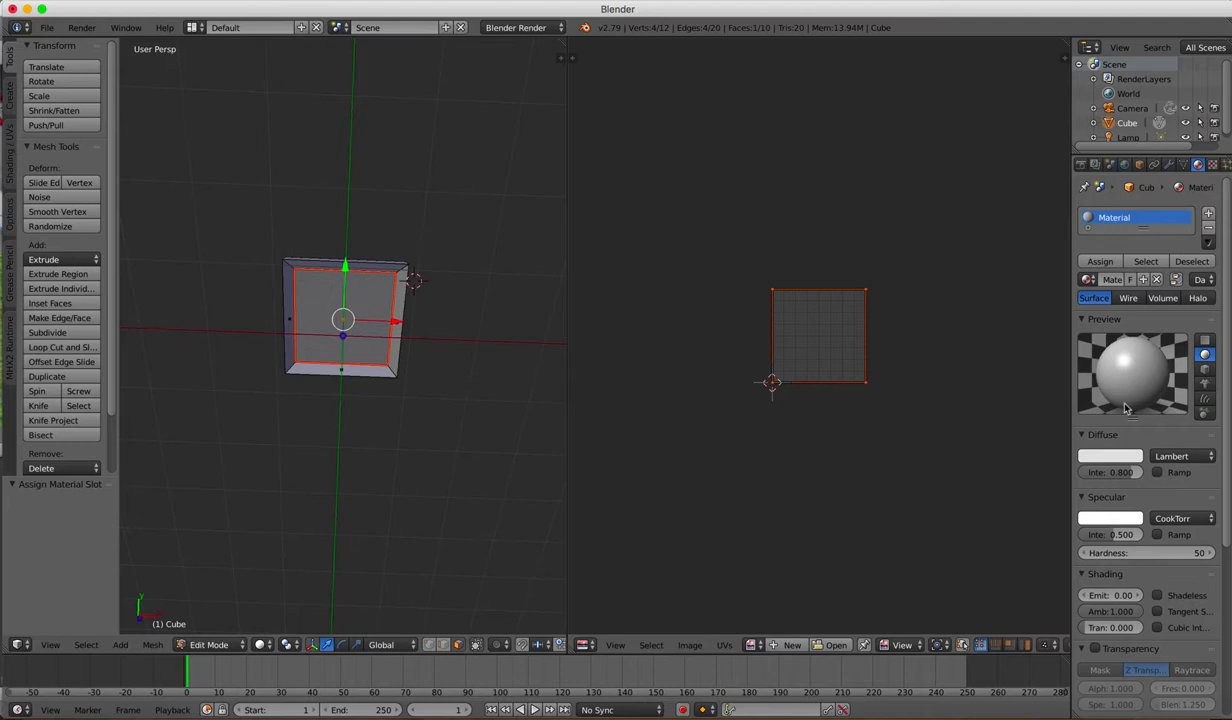
Step: Set the material's texture type to Image or Movie and load airportSign.png from the Desktop
{"action": "left_click", "coordinate": [1212, 166]}
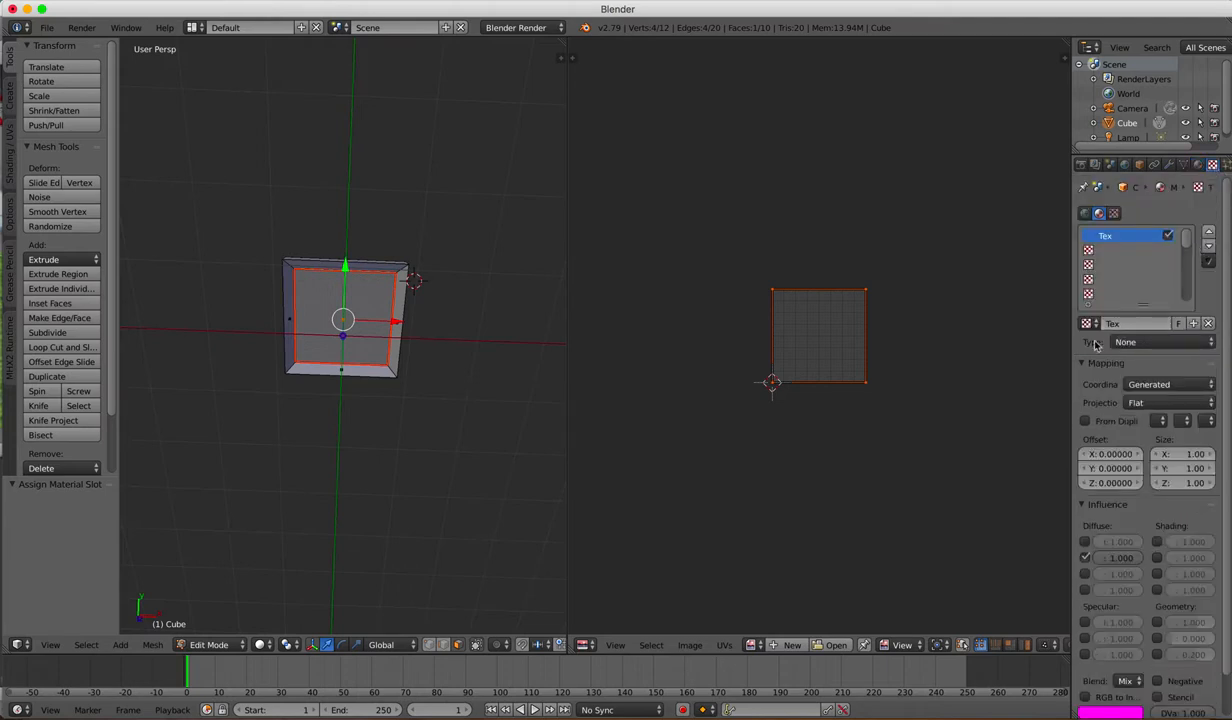
{"action": "left_click", "coordinate": [1167, 342]}
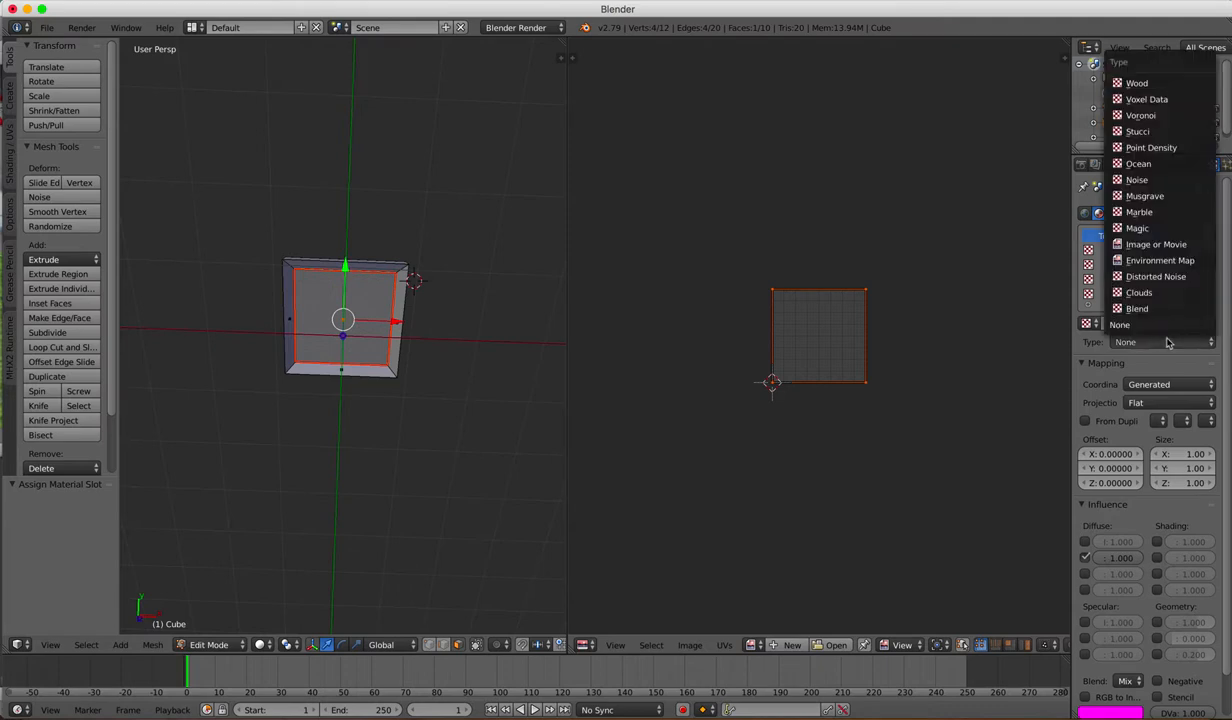
{"action": "left_click", "coordinate": [1158, 245]}
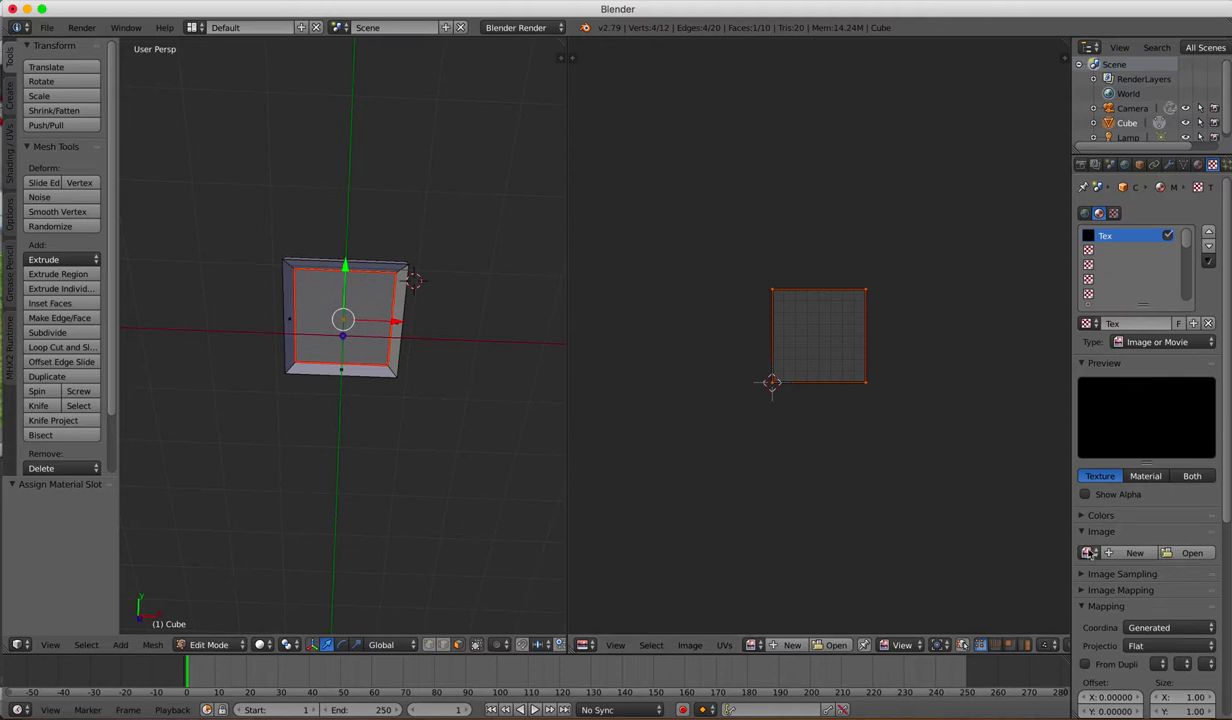
{"action": "left_click", "coordinate": [1192, 553]}
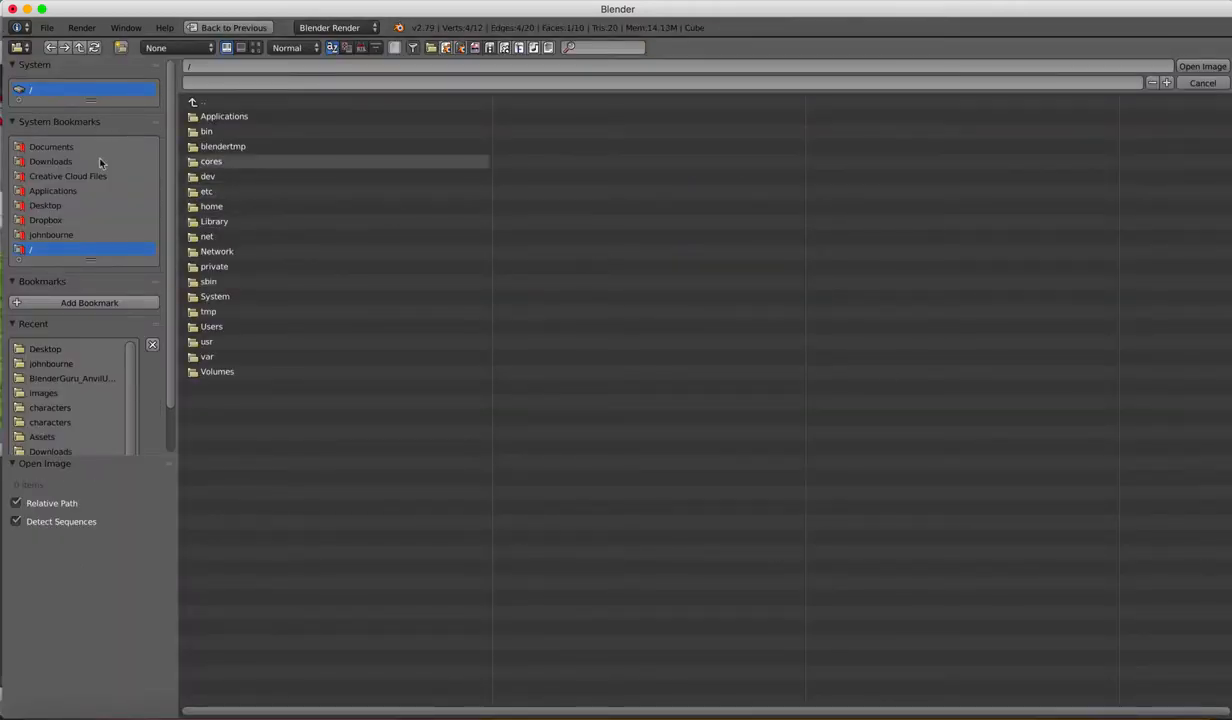
{"action": "left_click", "coordinate": [55, 208]}
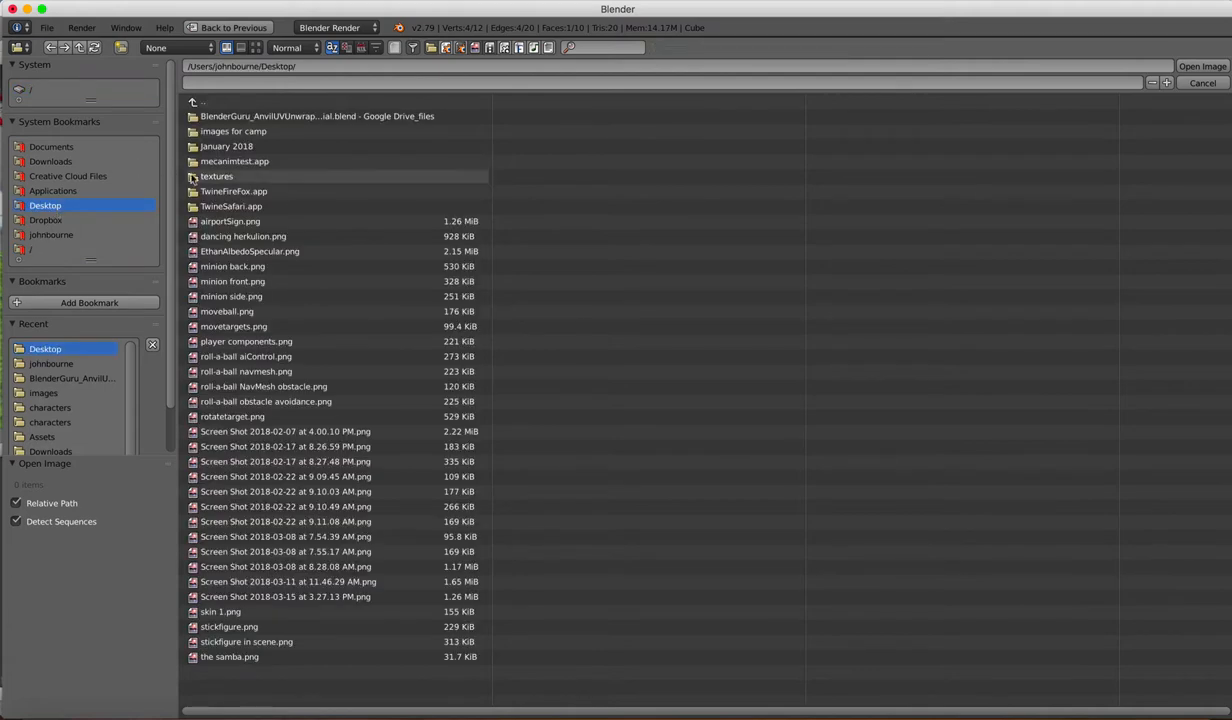
{"action": "left_click", "coordinate": [257, 222]}
{"action": "double_click", "coordinate": [257, 222]}
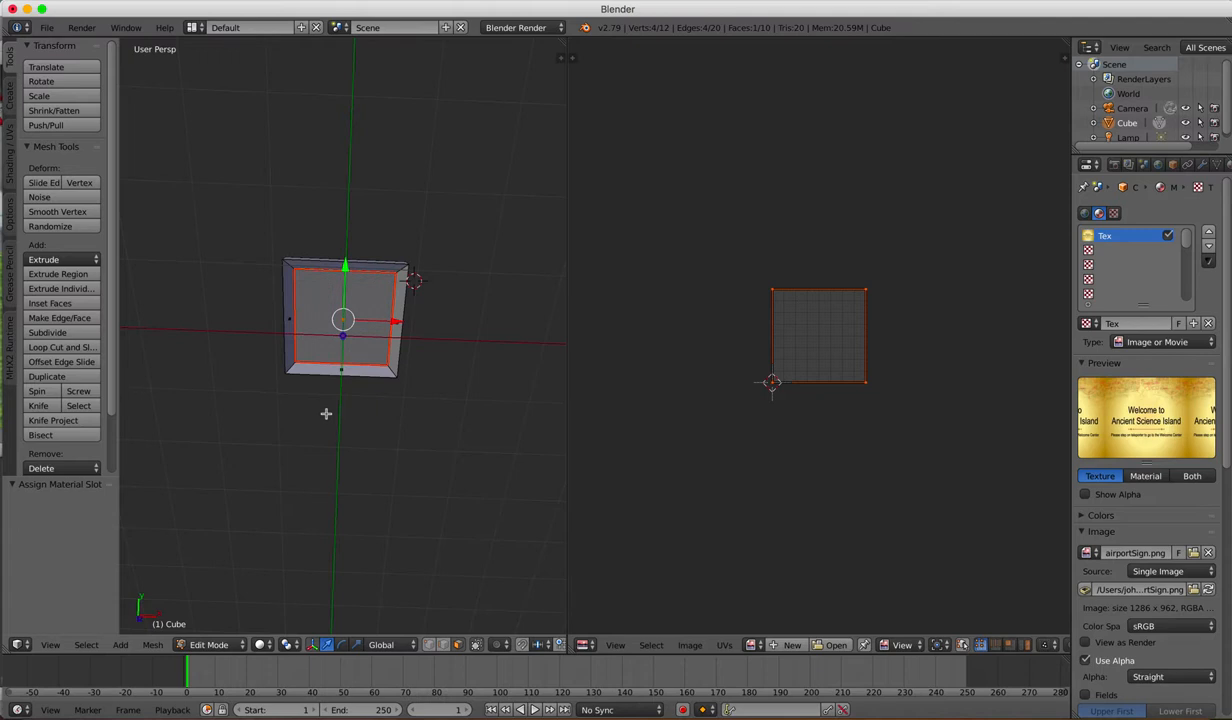
Step: Show the 3D viewport in rendered shading and examine the textured sign up close
{"action": "key", "text": "shift+z"}
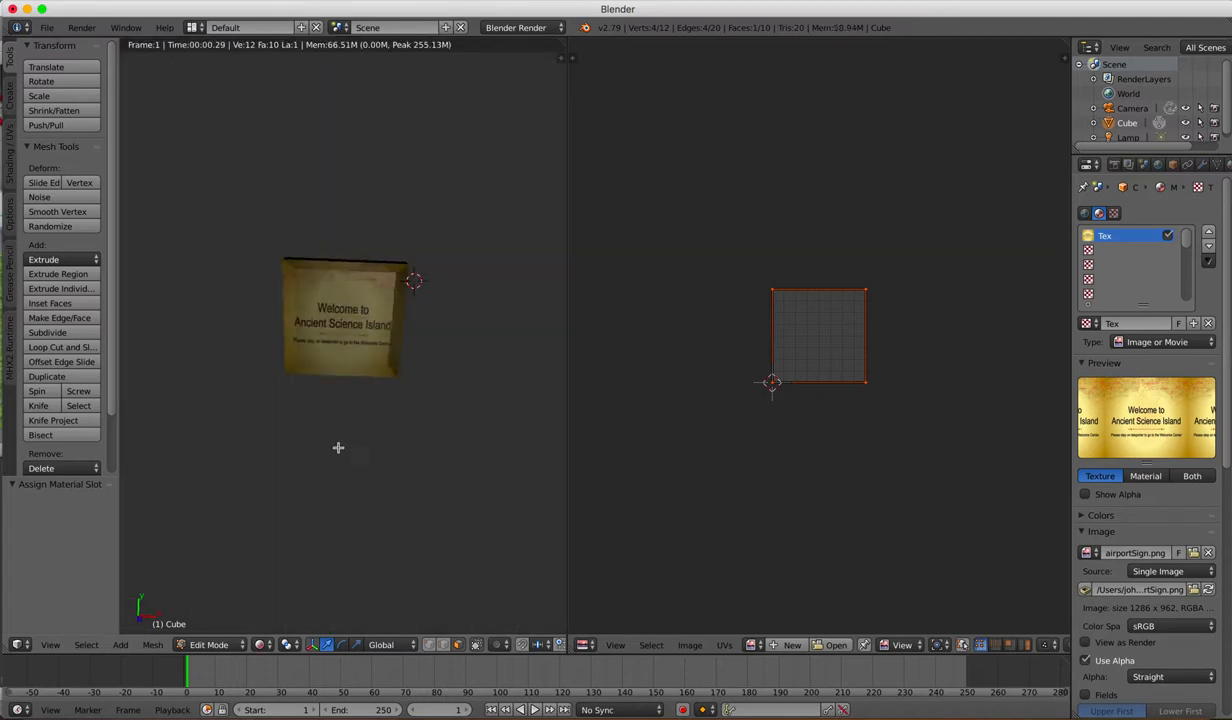
{"action": "scroll", "coordinate": [341, 436], "scroll_direction": "up", "scroll_amount": 1}
{"action": "scroll", "coordinate": [341, 438], "scroll_direction": "up", "scroll_amount": 2}
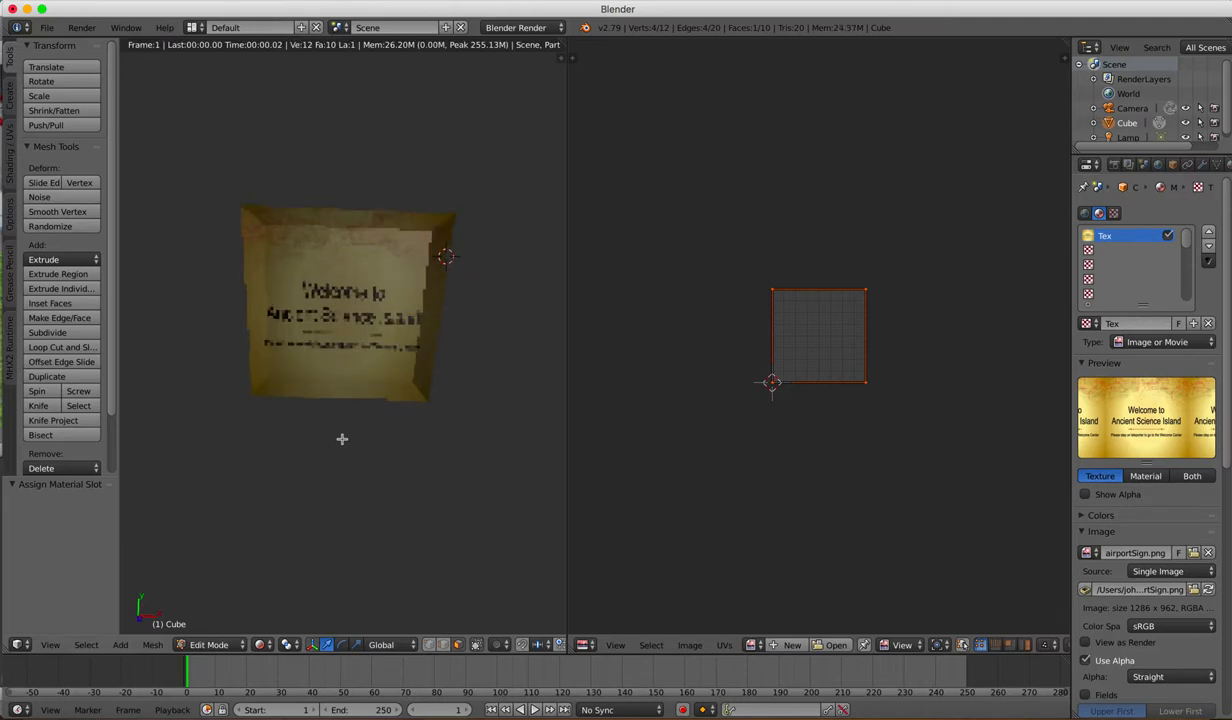
{"action": "scroll", "coordinate": [341, 438], "scroll_direction": "up", "scroll_amount": 2}
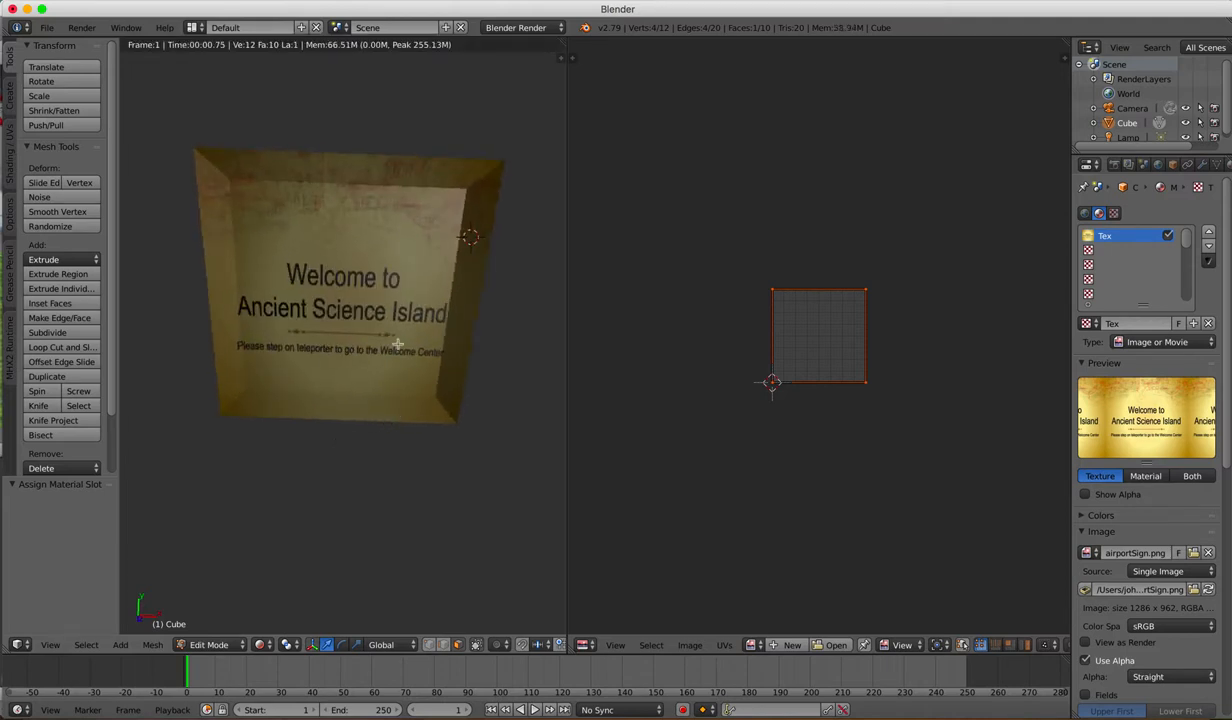
{"action": "middle_click_drag", "start_coordinate": [397, 330], "coordinate": [405, 326]}
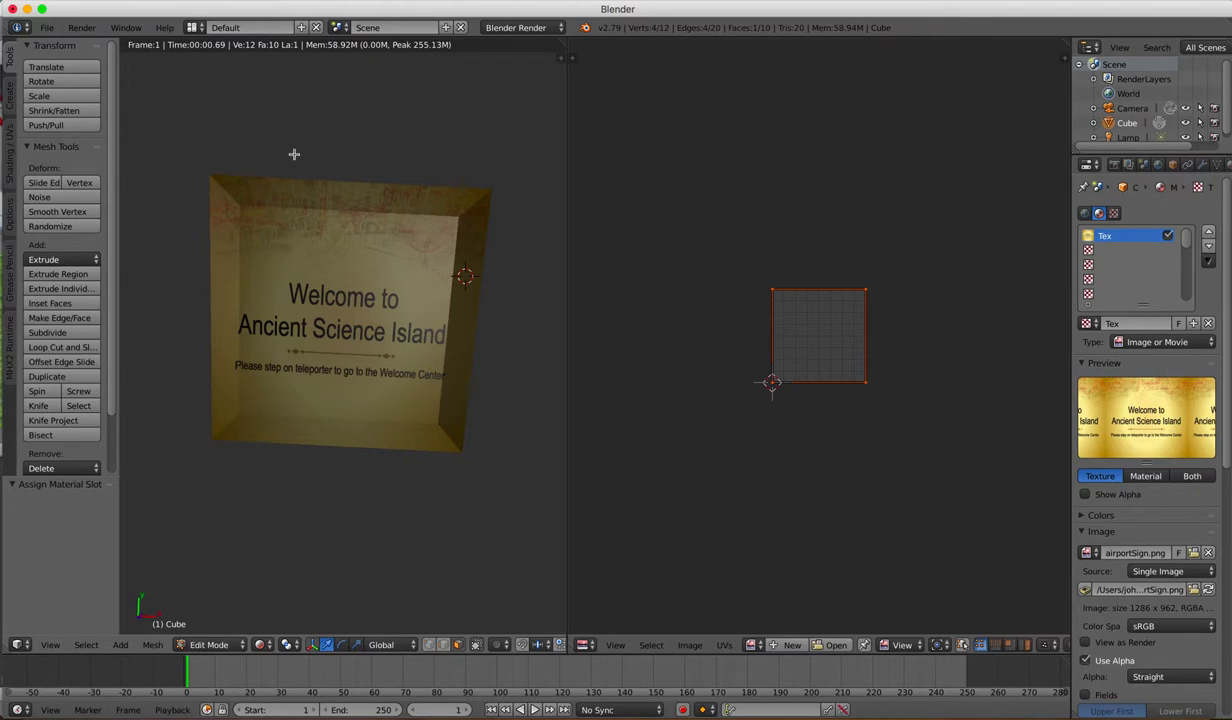
Step: Export the scene in FBX format to the Desktop as sign.fbx
{"action": "left_click", "coordinate": [47, 28]}
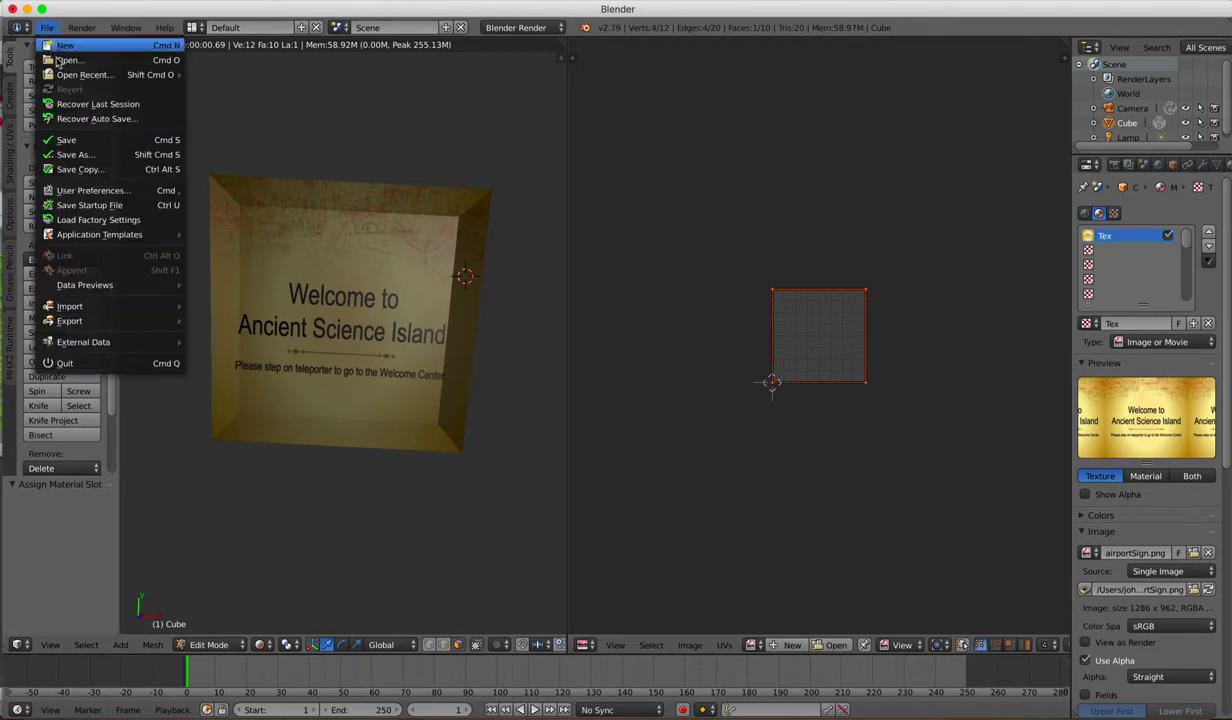
{"action": "mouse_move", "coordinate": [116, 323]}
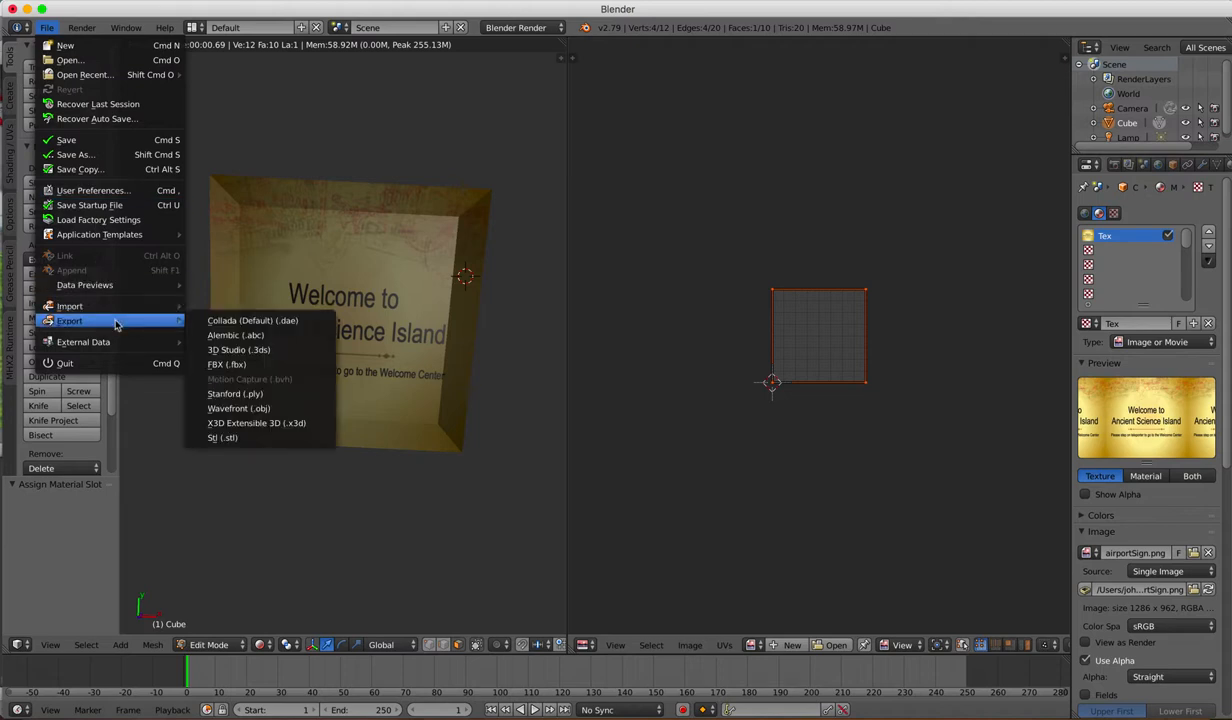
{"action": "left_click", "coordinate": [230, 365]}
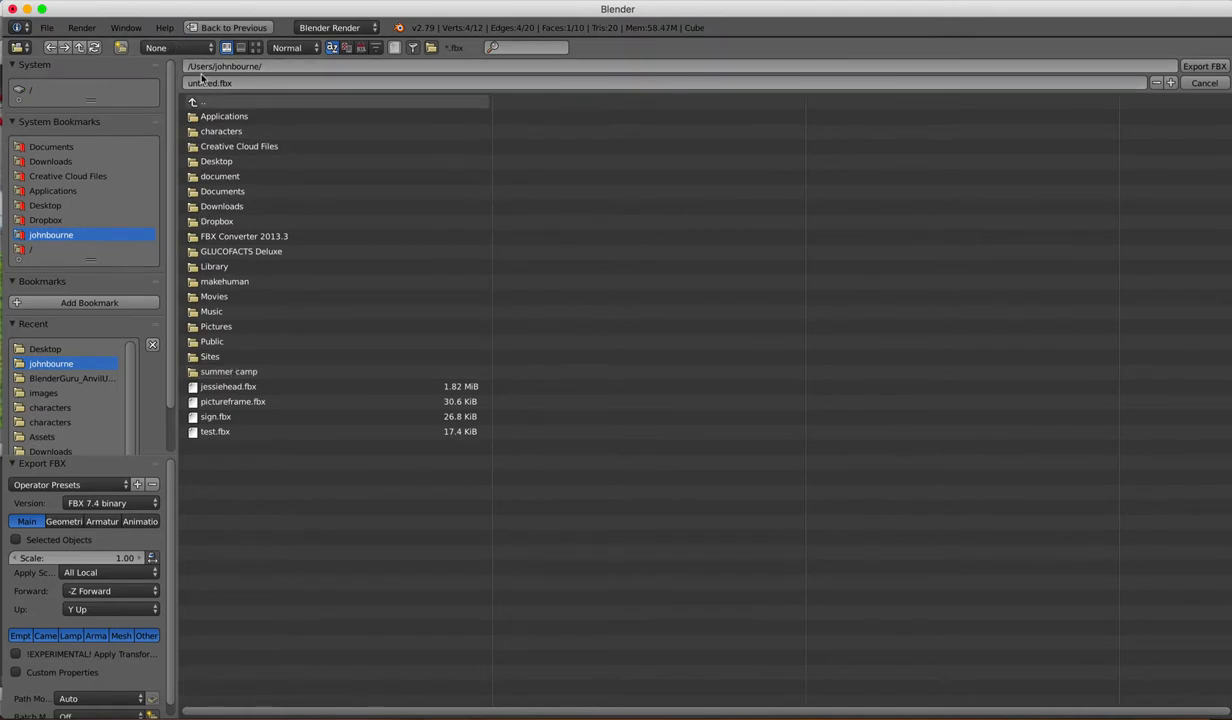
{"action": "left_click", "coordinate": [56, 206]}
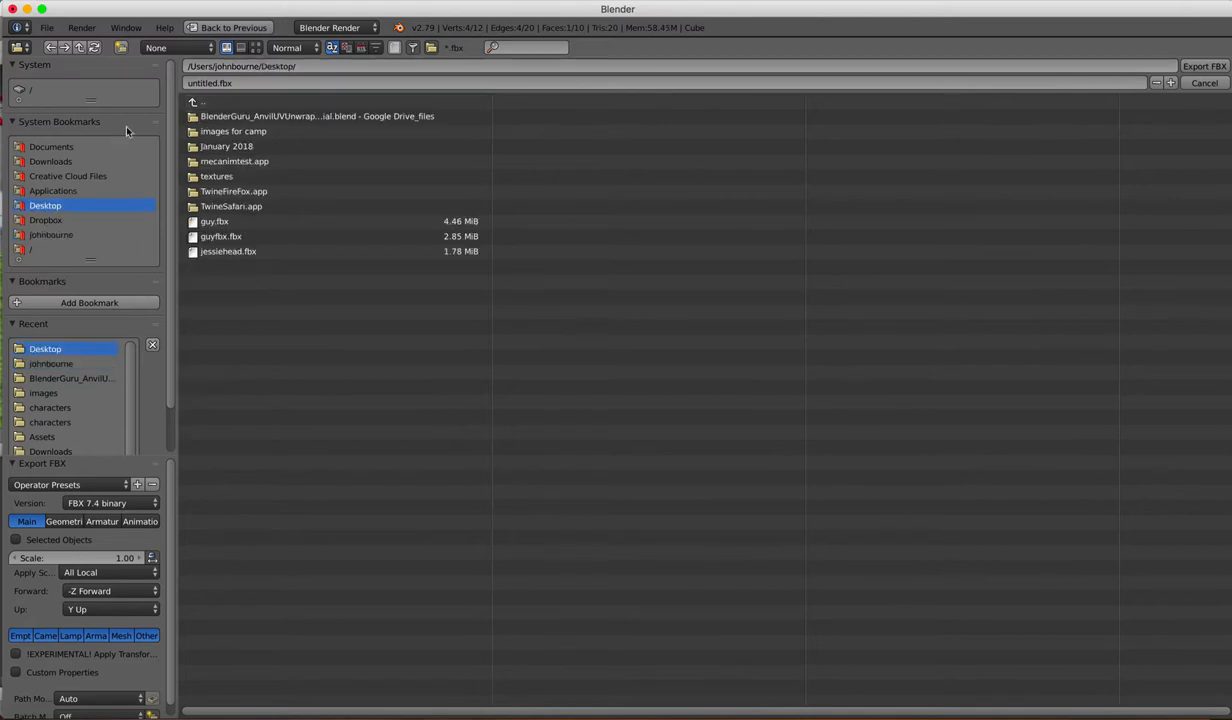
{"action": "left_click", "coordinate": [217, 83]}
{"action": "left_click", "coordinate": [221, 83]}
{"action": "left_click", "coordinate": [1201, 66]}
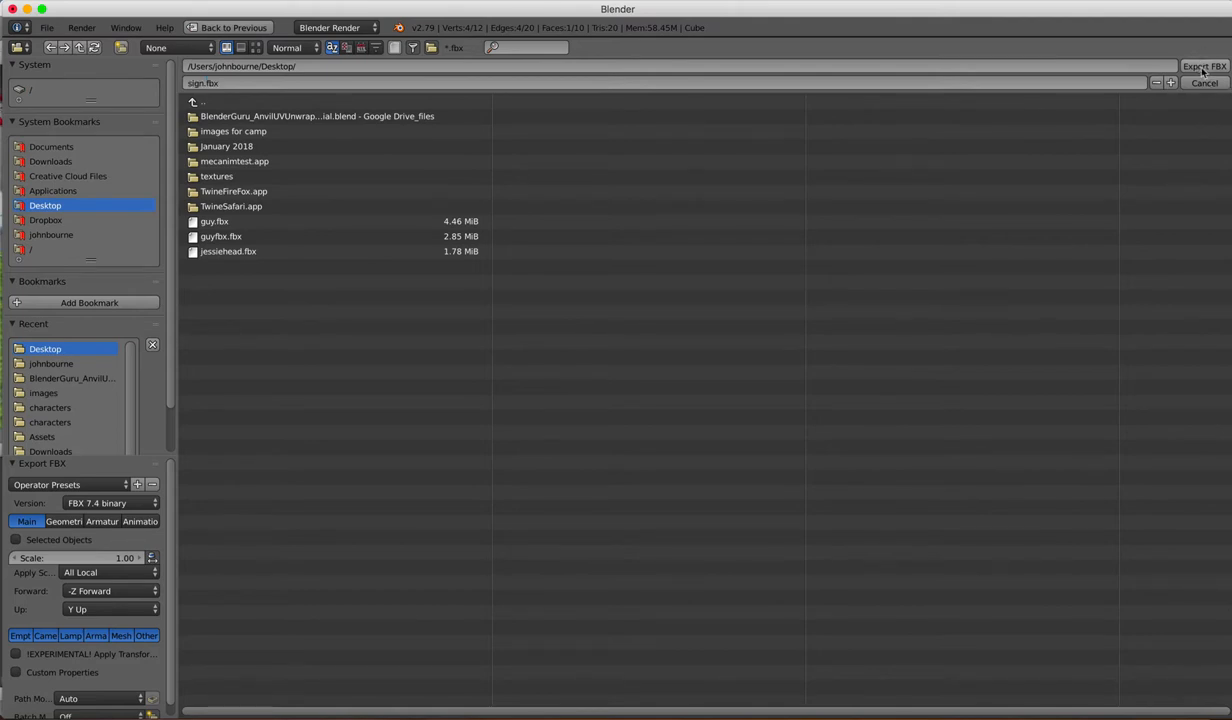
{"action": "left_click", "coordinate": [1202, 67]}
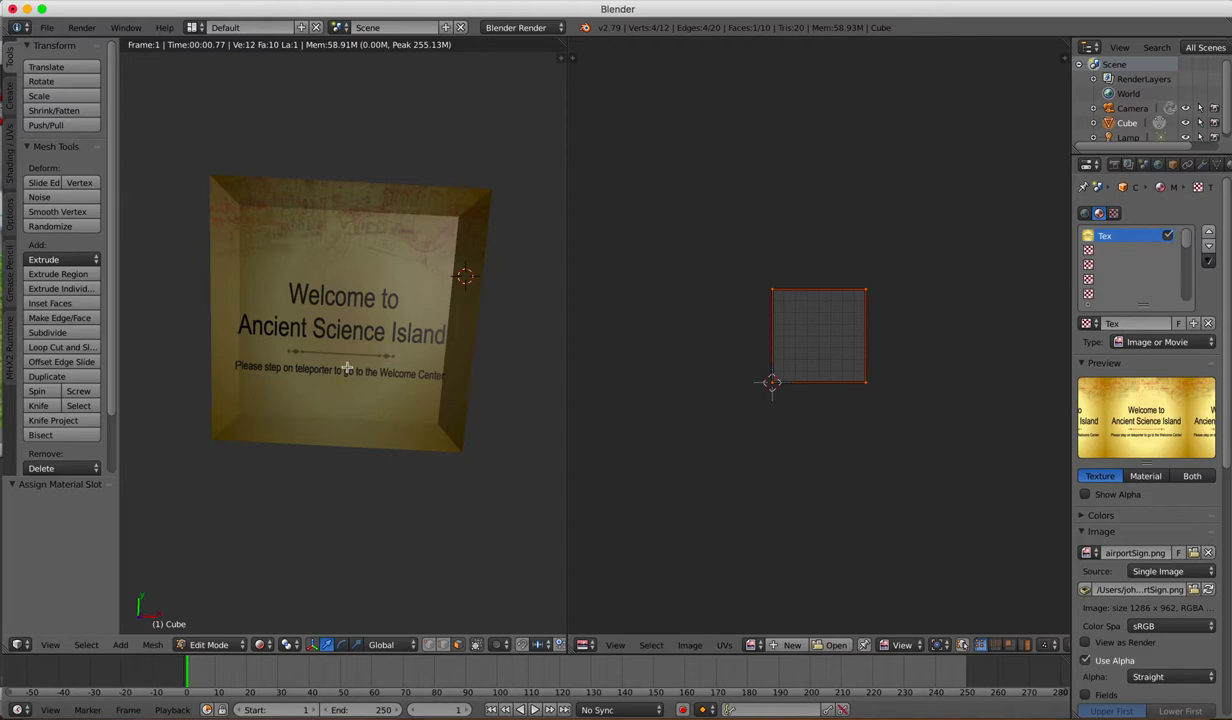
Step: Switch to Unity and examine the existing signs beside the runway and the surrounding island in the Scene view
{"action": "left_click", "coordinate": [166, 716]}
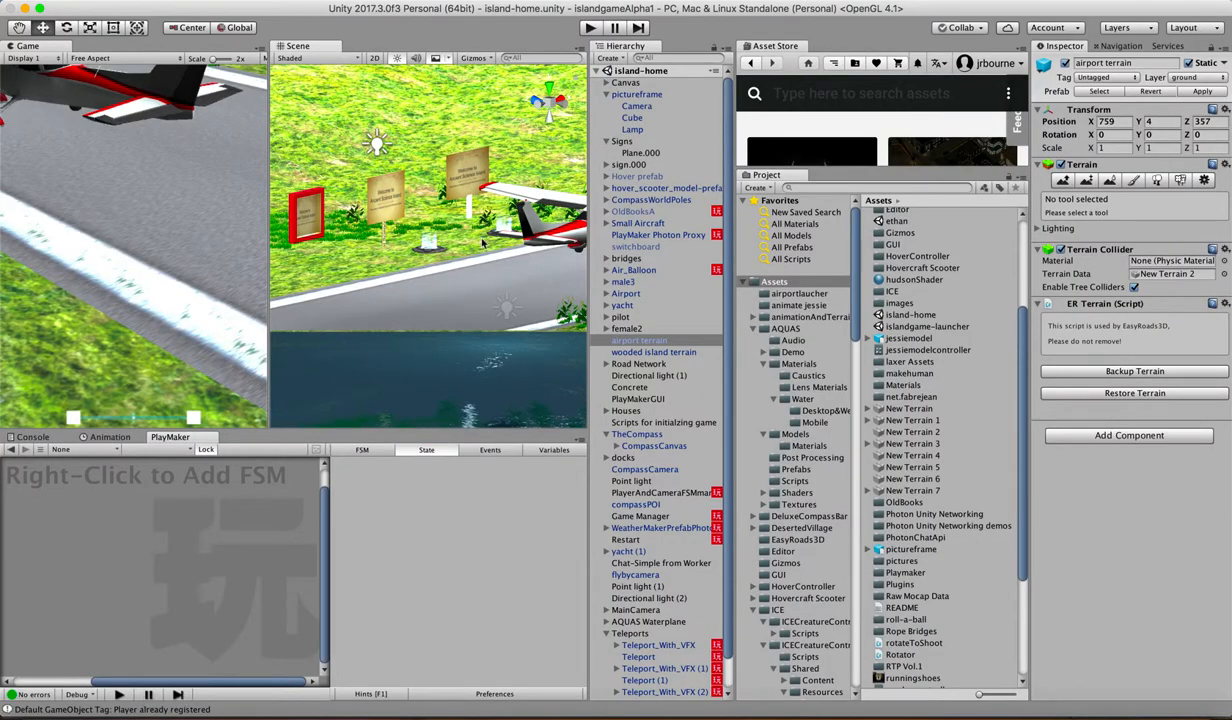
{"action": "scroll", "coordinate": [483, 242], "scroll_direction": "down", "scroll_amount": 5}
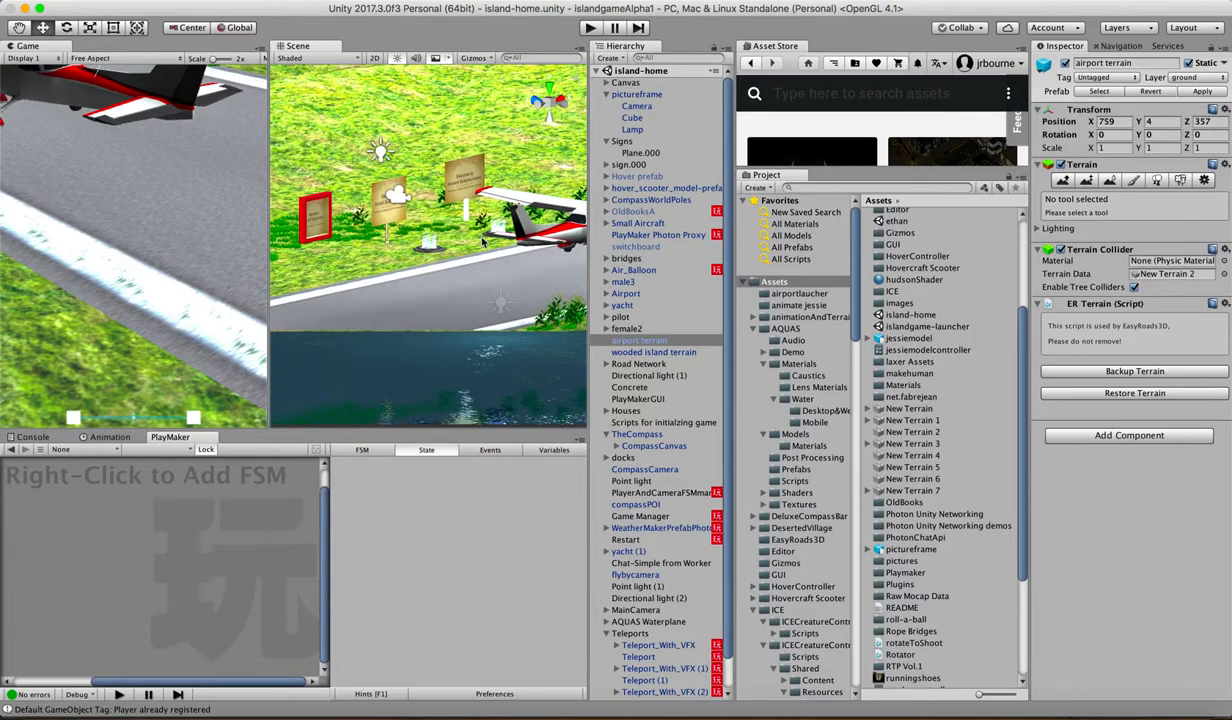
{"action": "scroll", "coordinate": [483, 242], "scroll_direction": "down", "scroll_amount": 8}
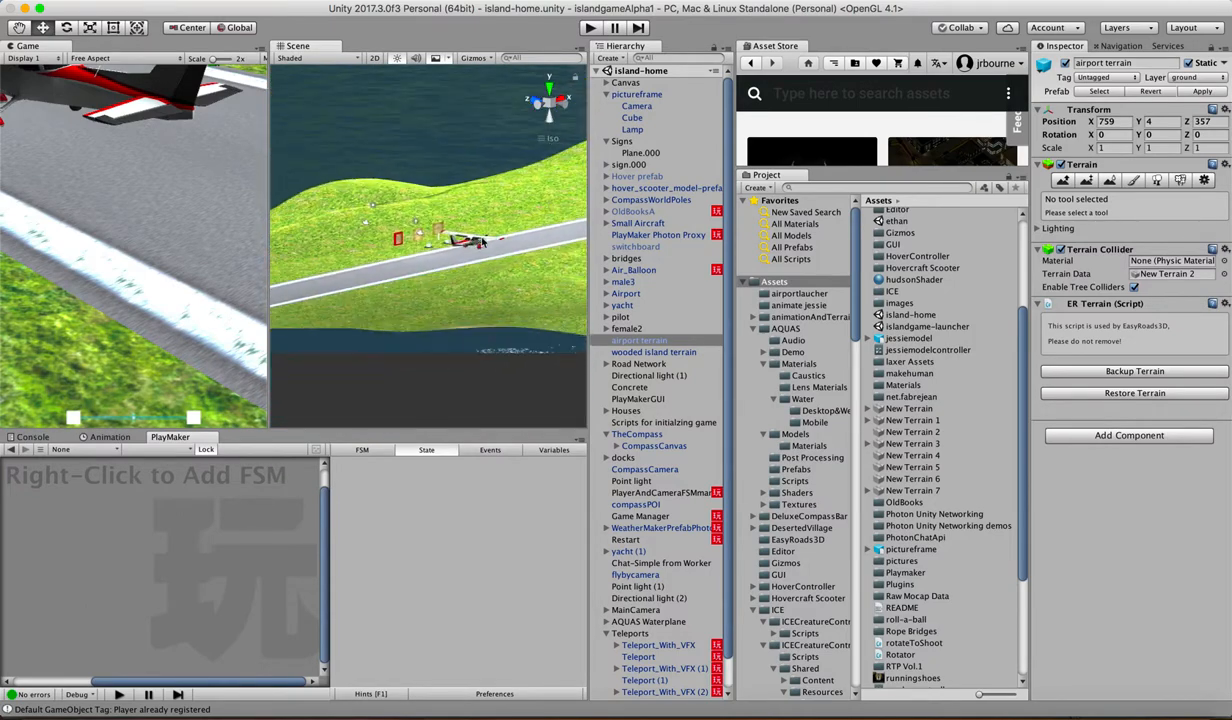
{"action": "scroll", "coordinate": [483, 242], "scroll_direction": "down", "scroll_amount": 6}
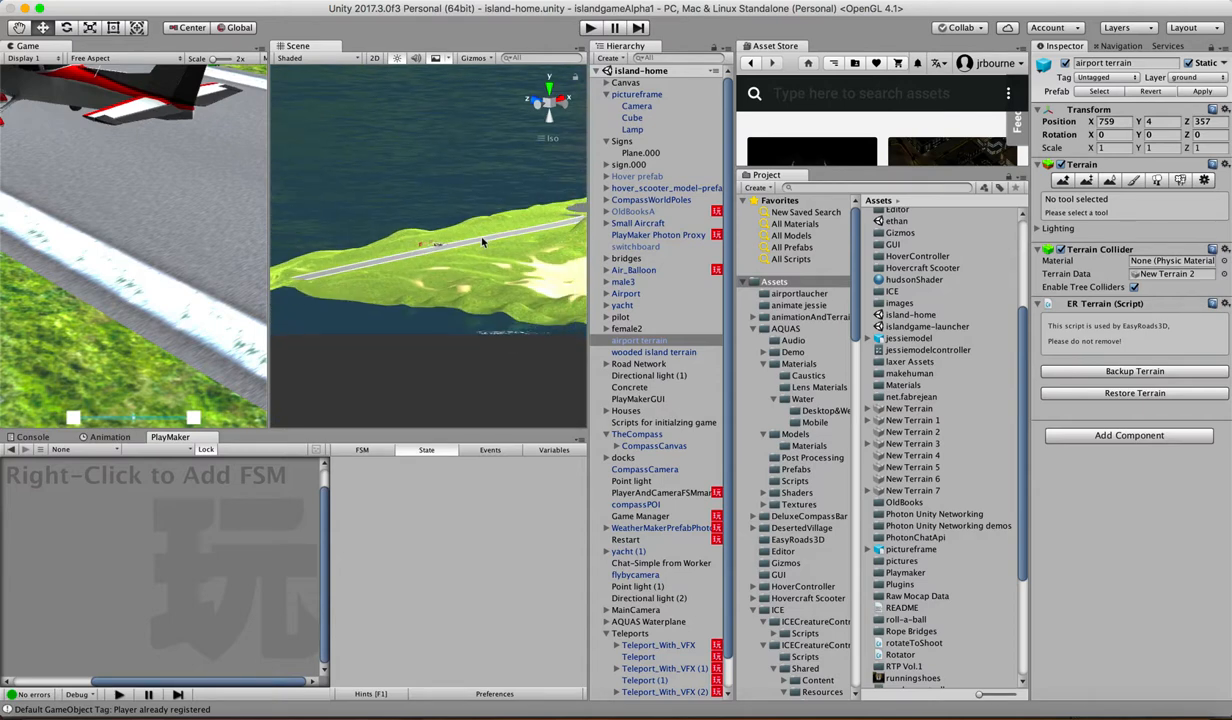
{"action": "scroll", "coordinate": [483, 242], "scroll_direction": "up", "scroll_amount": 8}
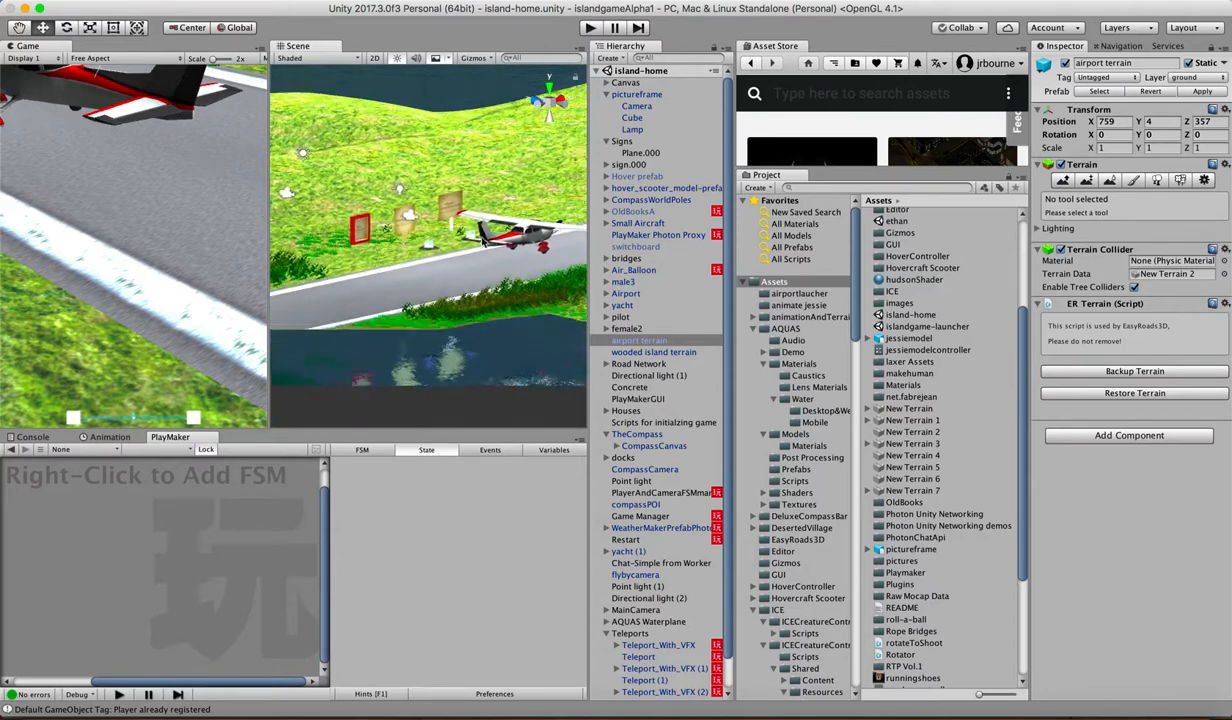
{"action": "scroll", "coordinate": [483, 242], "scroll_direction": "up", "scroll_amount": 3}
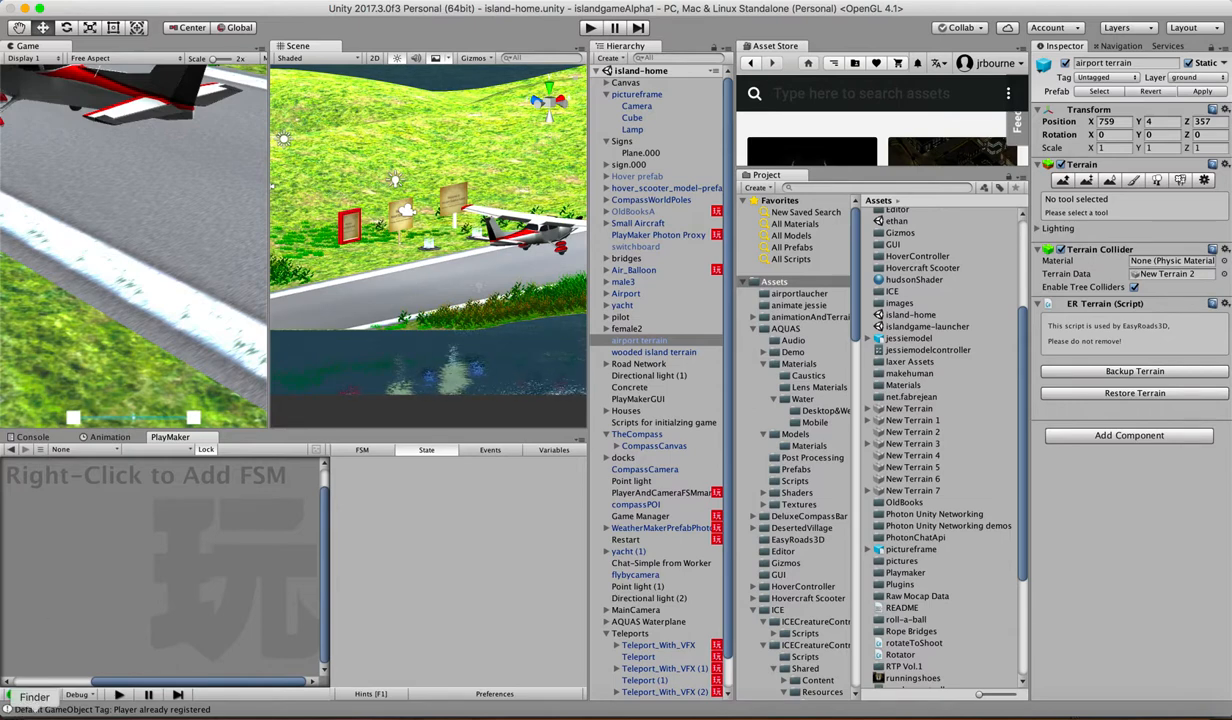
Step: Switch to Finder and import sign.fbx from the Desktop into the Unity project's main Assets folder
{"action": "left_click", "coordinate": [20, 706]}
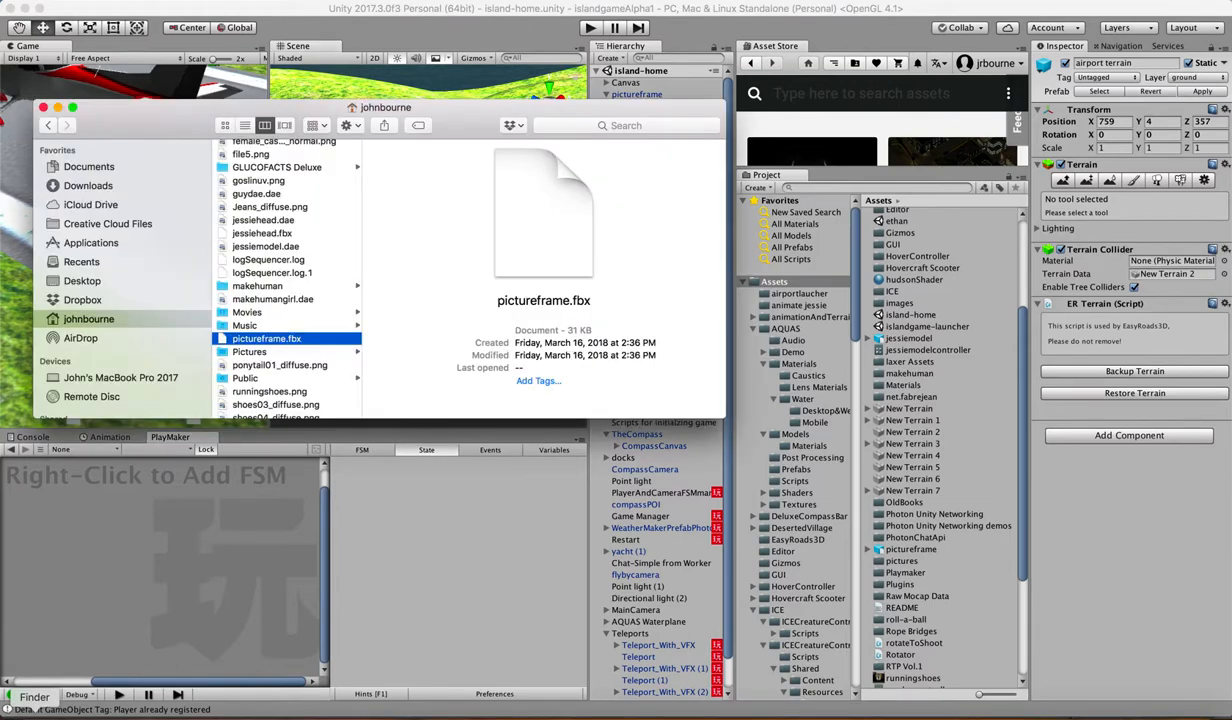
{"action": "left_click", "coordinate": [82, 282]}
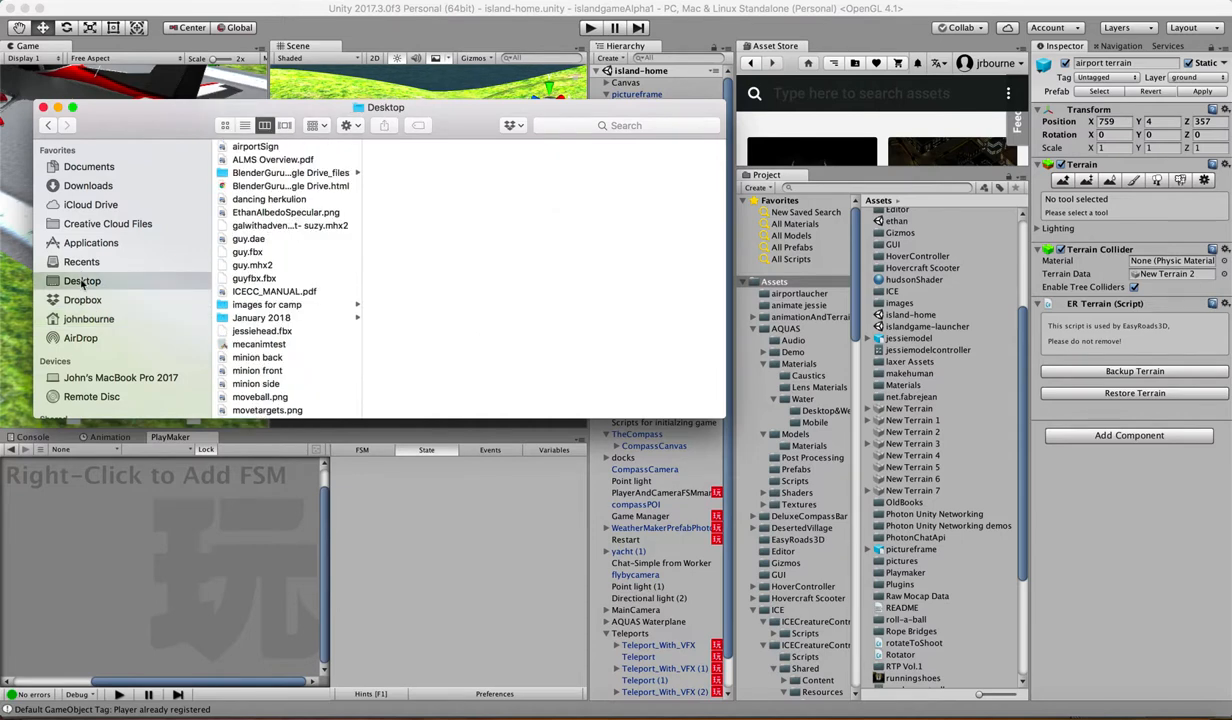
{"action": "scroll", "coordinate": [258, 314], "scroll_direction": "down", "scroll_amount": 10}
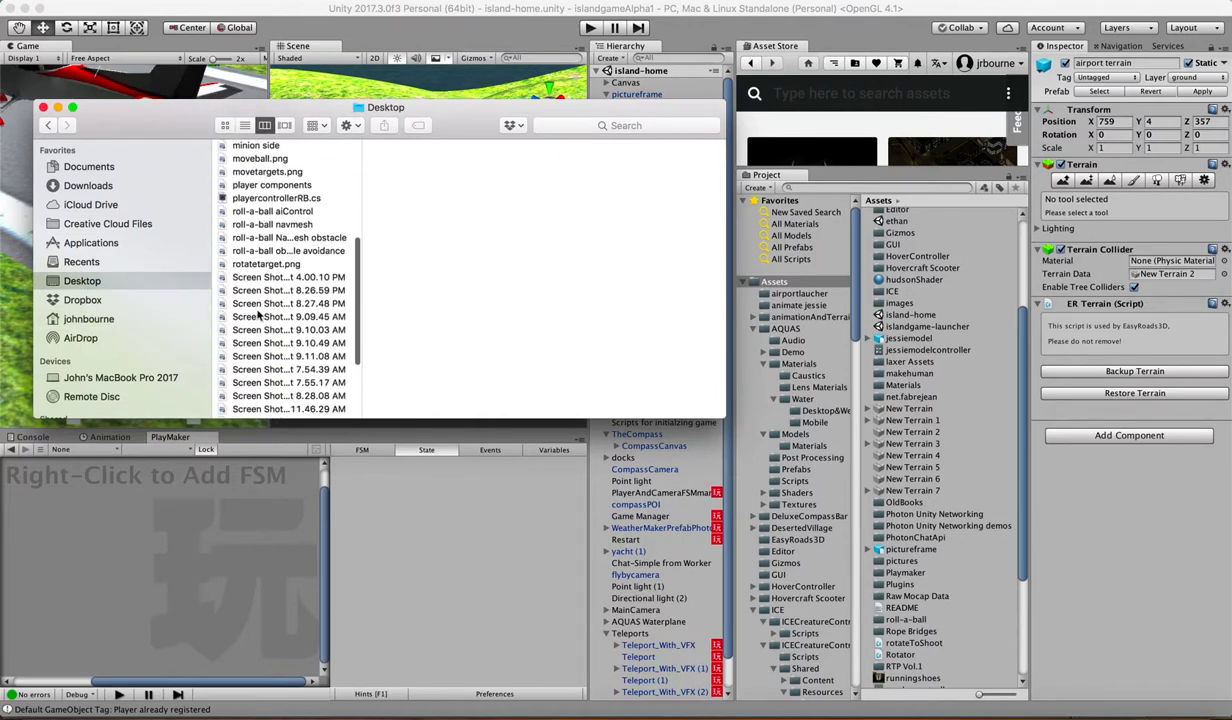
{"action": "scroll", "coordinate": [258, 314], "scroll_direction": "down", "scroll_amount": 2}
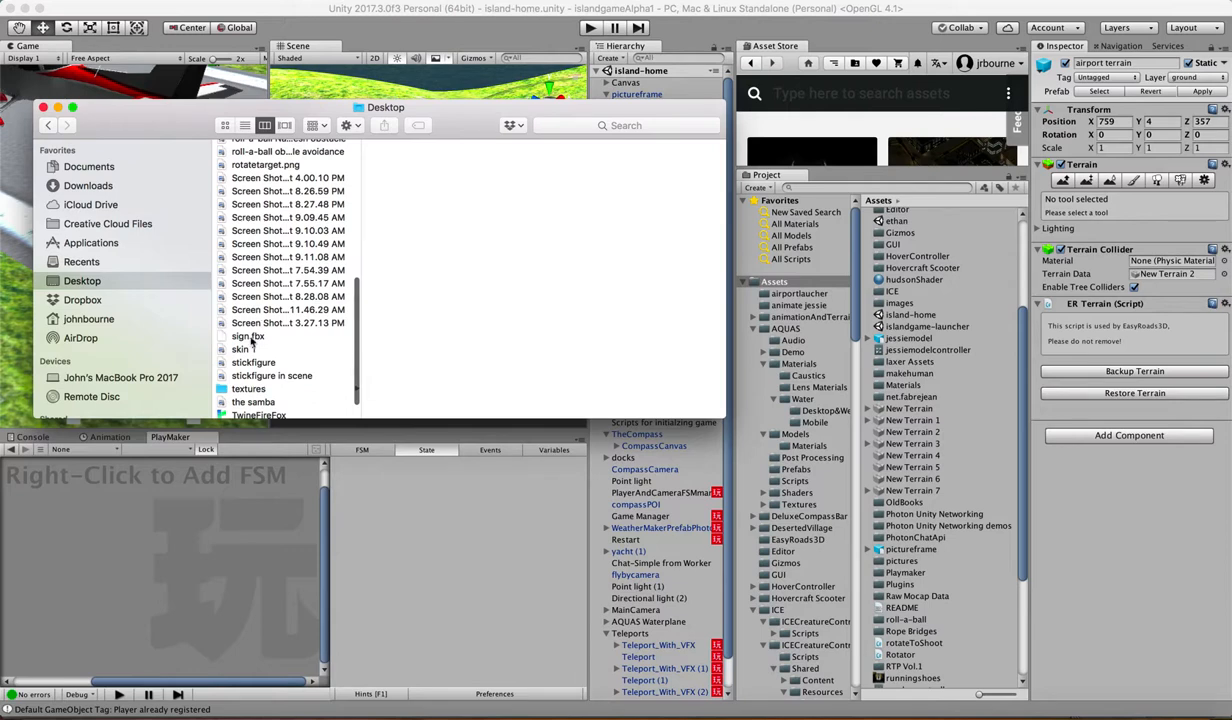
{"action": "left_click", "coordinate": [258, 337]}
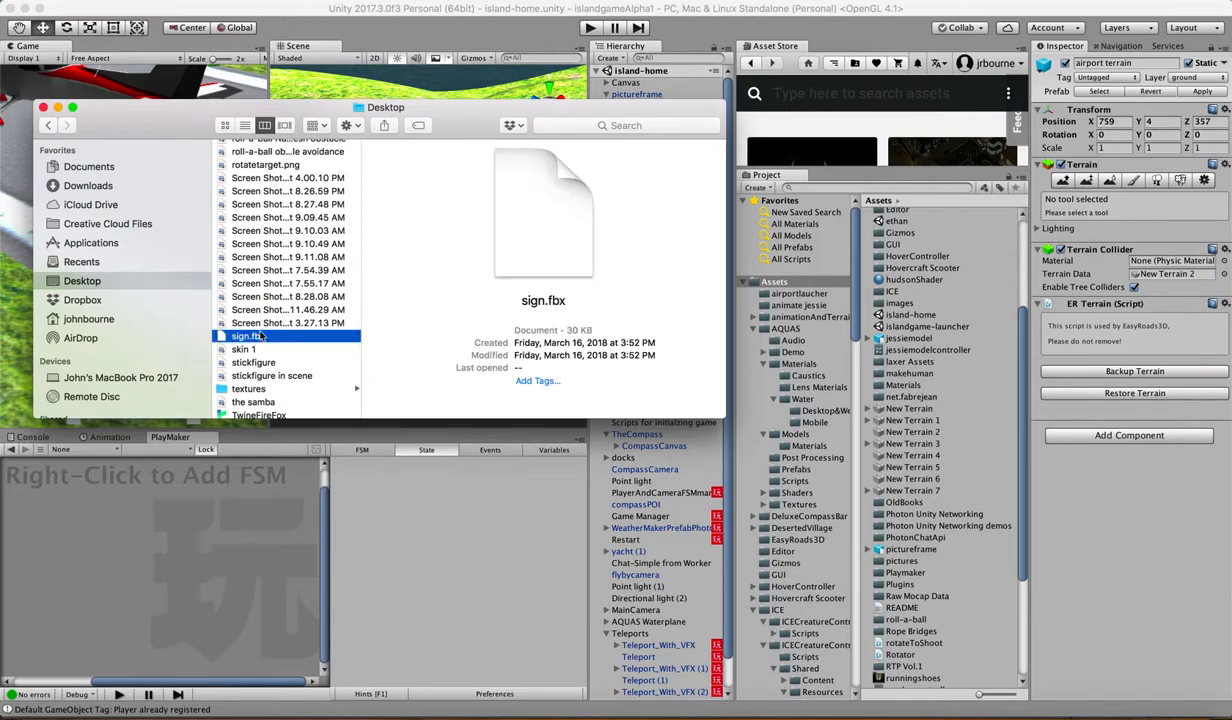
{"action": "left_click_drag", "start_coordinate": [303, 338], "coordinate": [805, 286]}
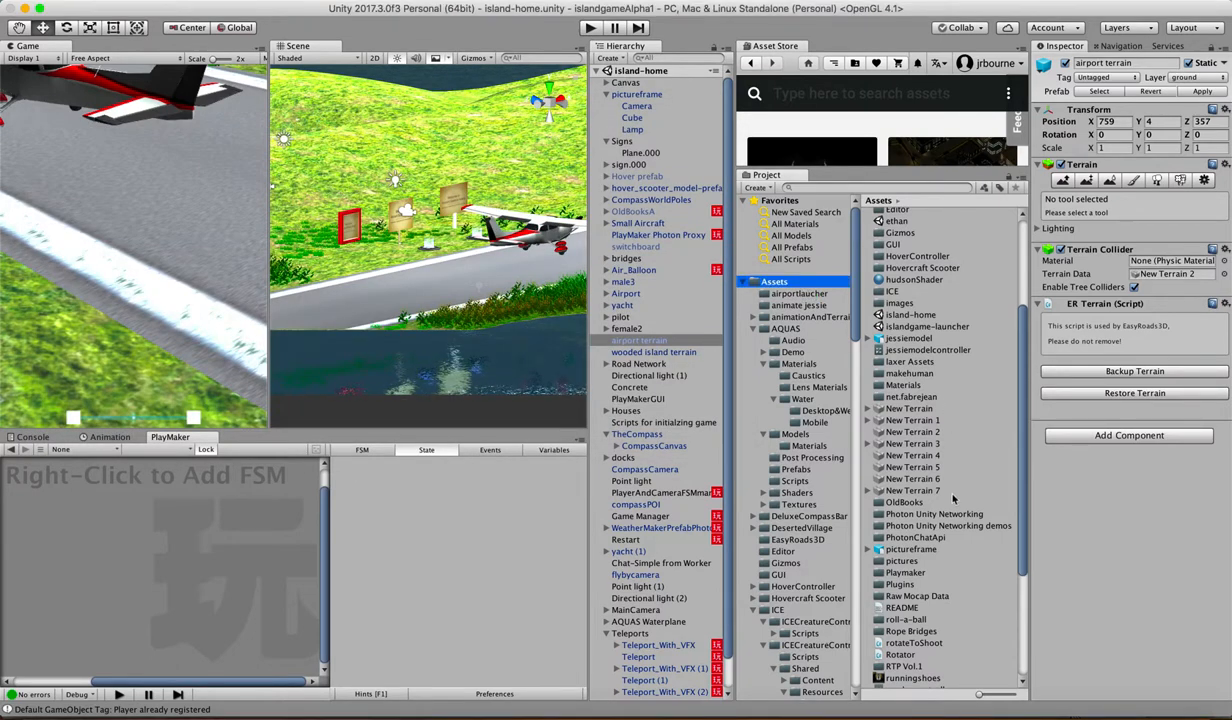
Step: Place the imported sign model in the scene on the runway near the airplane and raise it to Y position 11.71
{"action": "scroll", "coordinate": [953, 498], "scroll_direction": "down", "scroll_amount": 5}
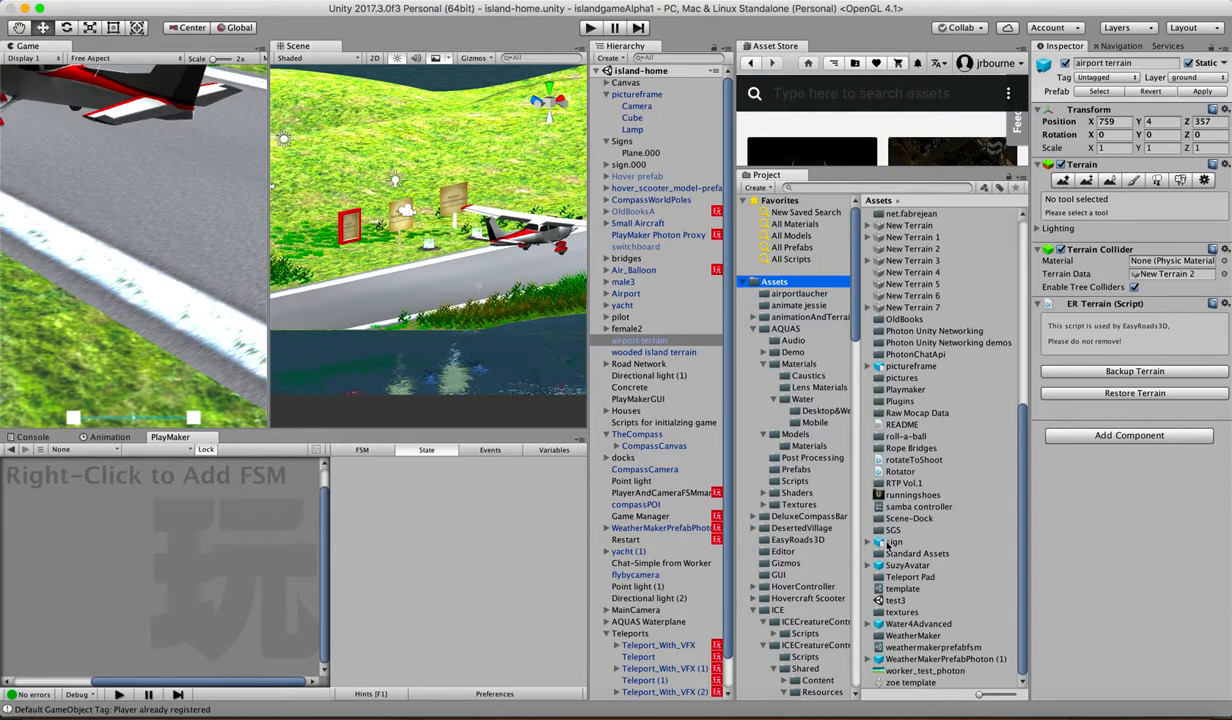
{"action": "left_click", "coordinate": [867, 542]}
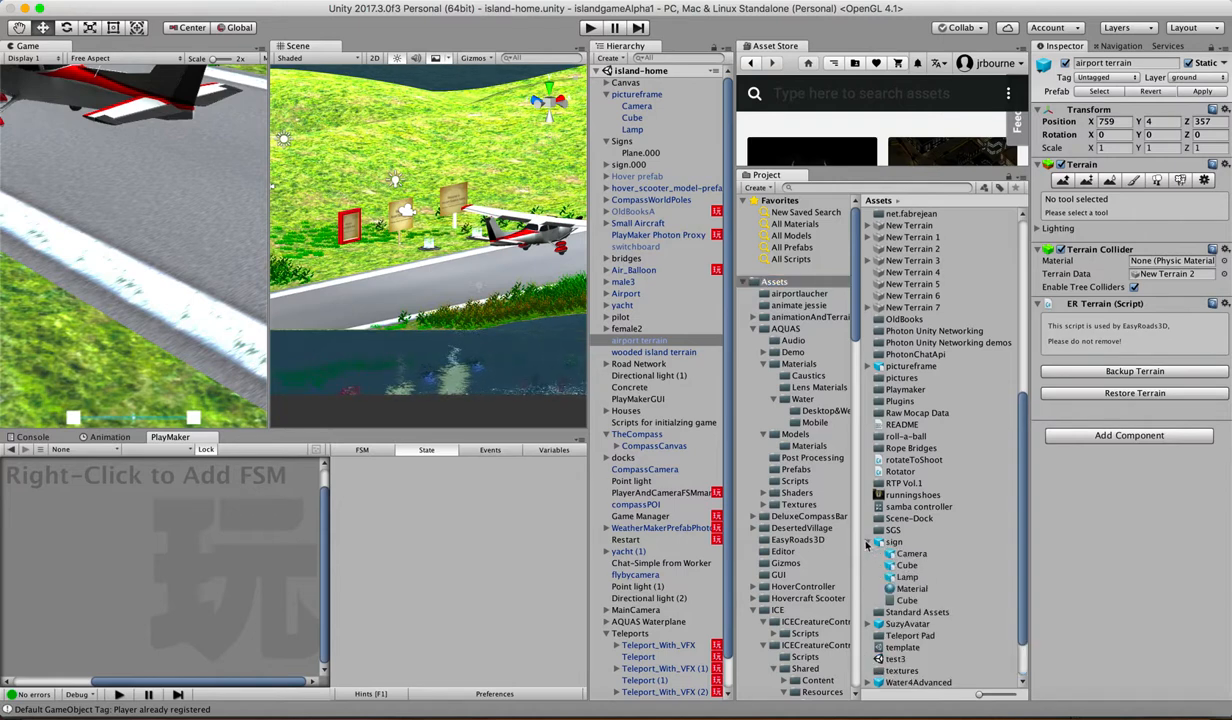
{"action": "left_click", "coordinate": [867, 542]}
{"action": "left_click_drag", "start_coordinate": [893, 543], "coordinate": [432, 265]}
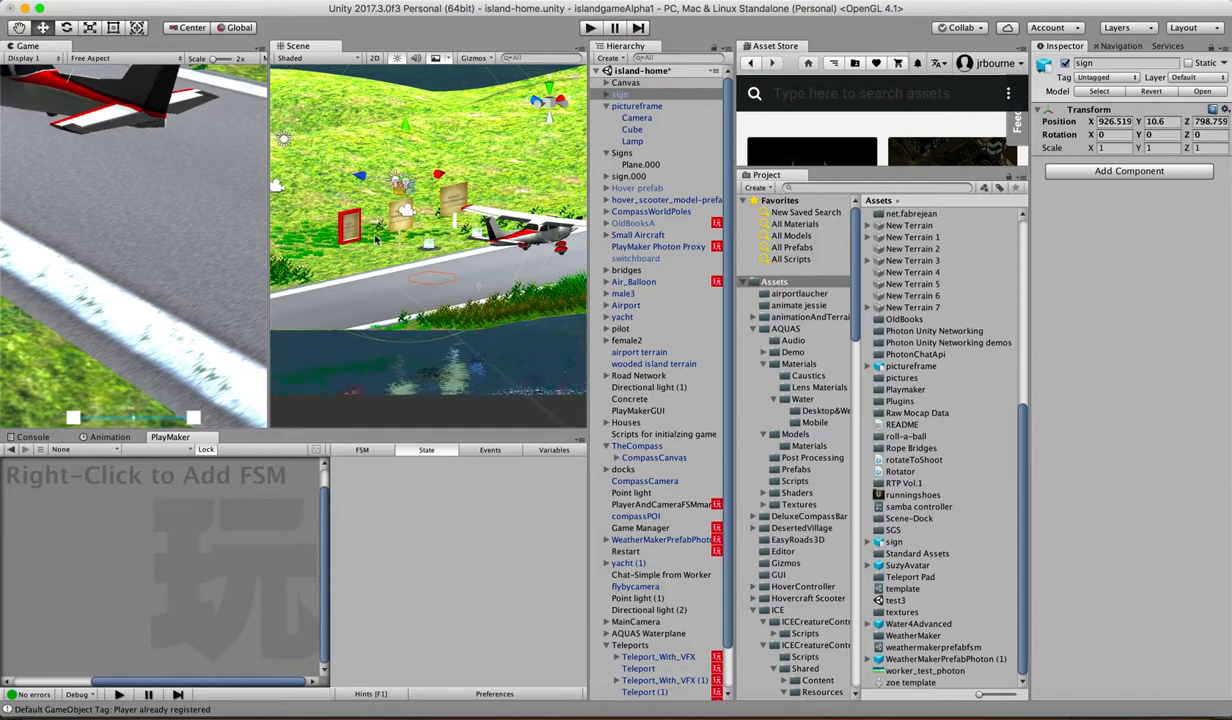
{"action": "left_click", "coordinate": [45, 27]}
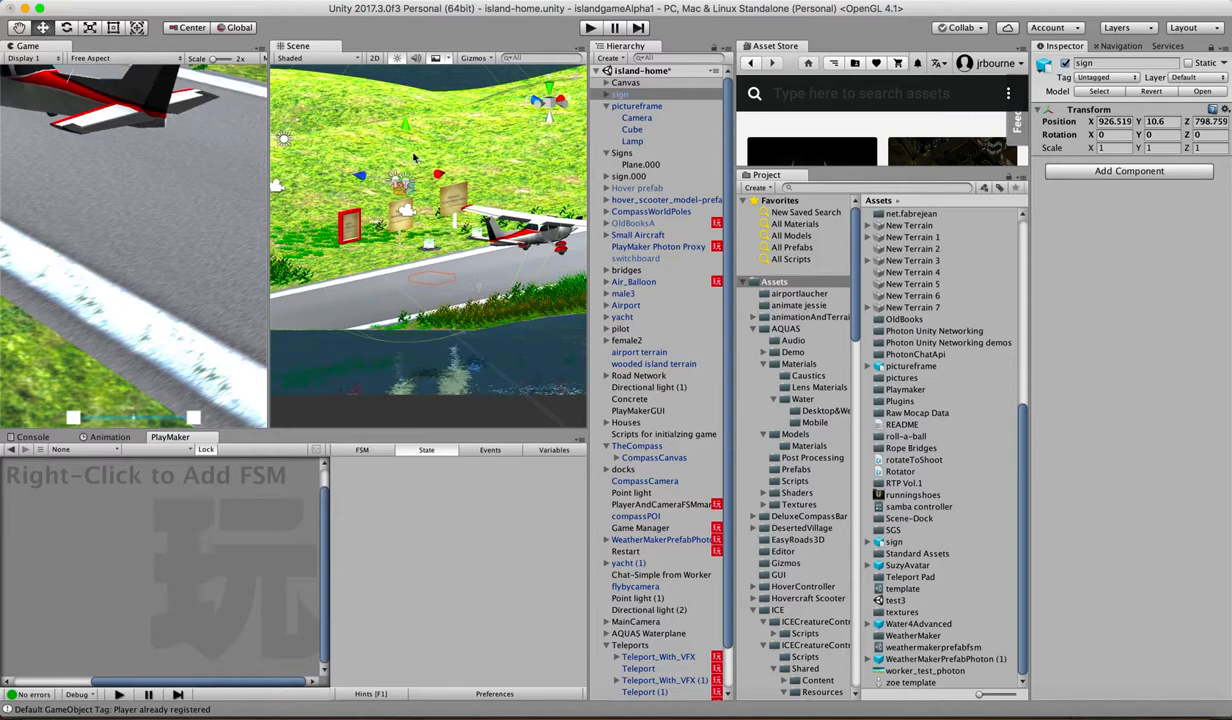
{"action": "left_click_drag", "start_coordinate": [405, 128], "coordinate": [406, 114]}
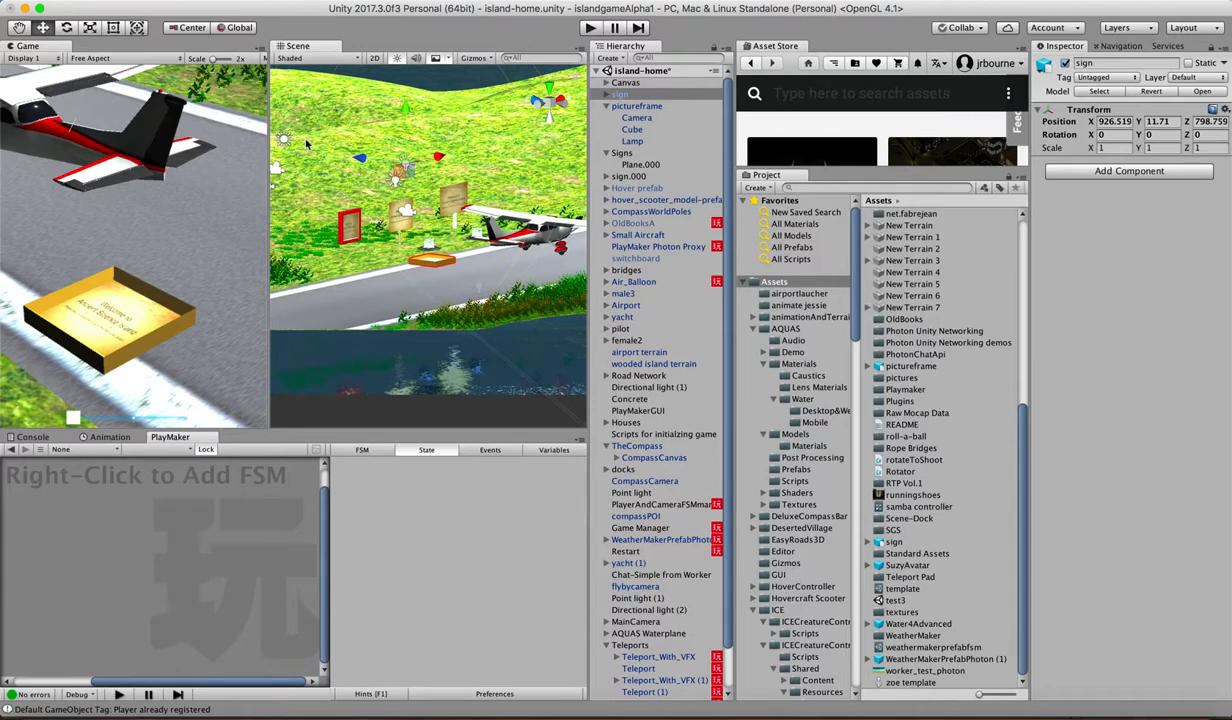
Step: From a top view, set the rotation of the new sign's Cube to X 0 and Y 180 so it stands upright
{"action": "left_click", "coordinate": [548, 90]}
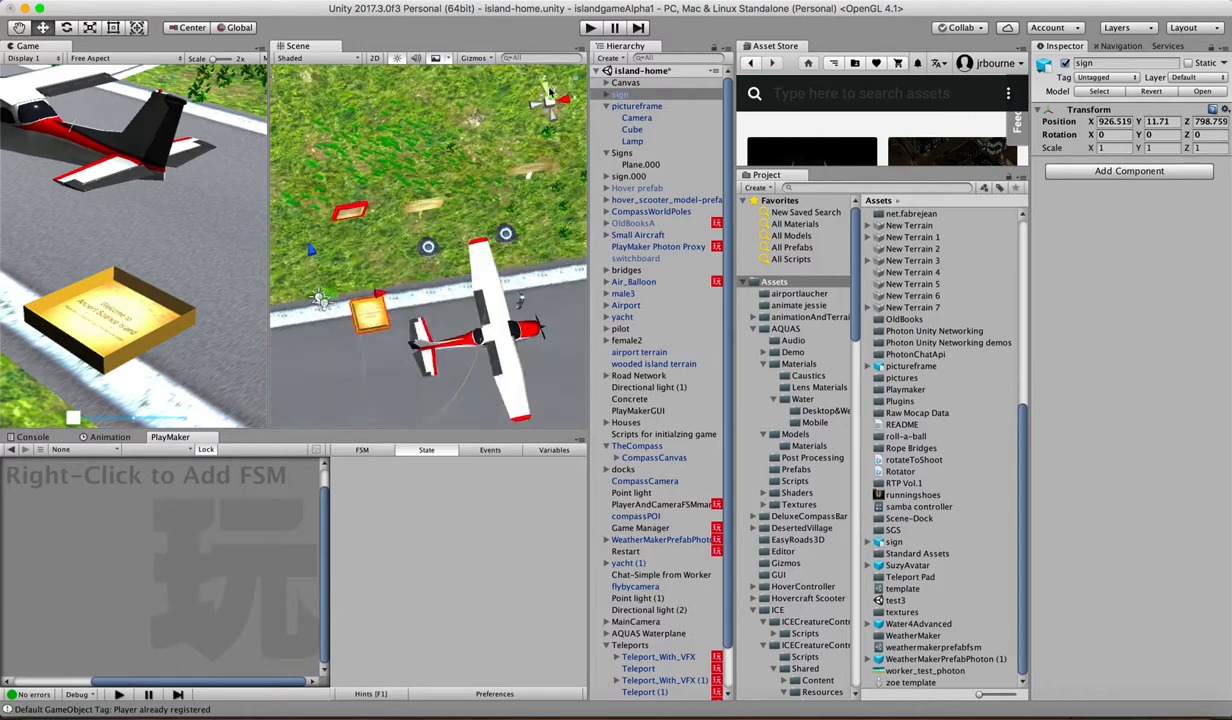
{"action": "left_click", "coordinate": [355, 308]}
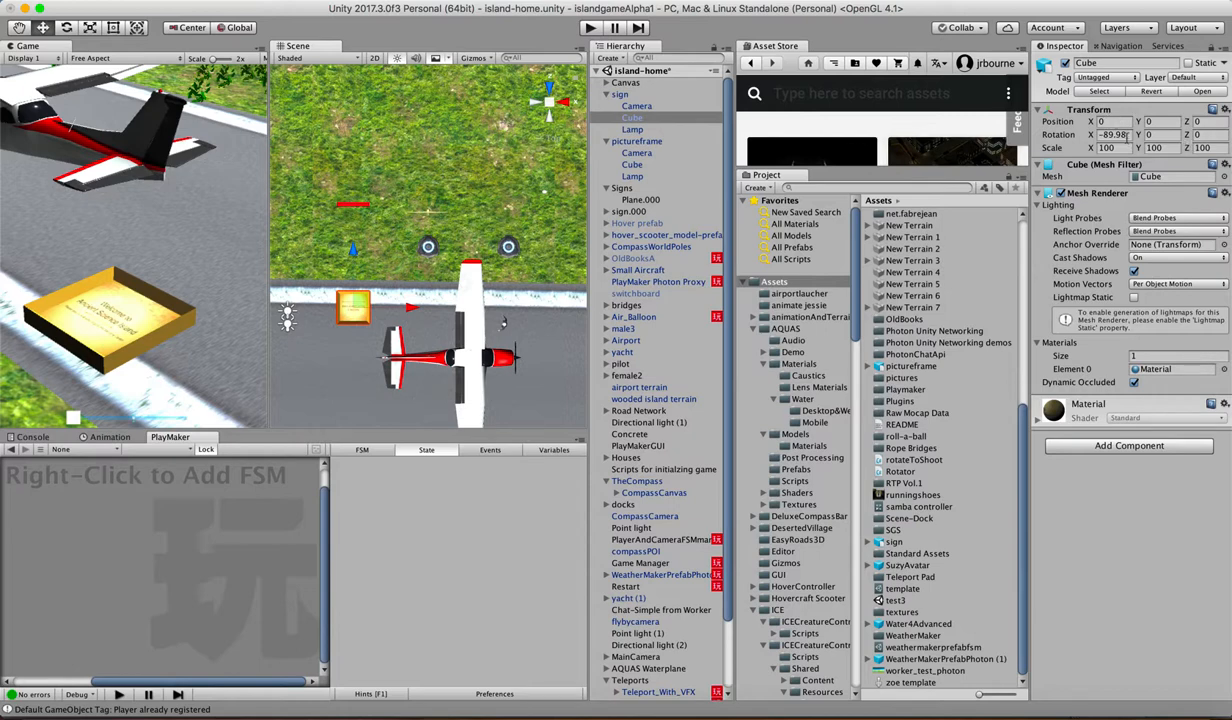
{"action": "left_click", "coordinate": [1112, 134]}
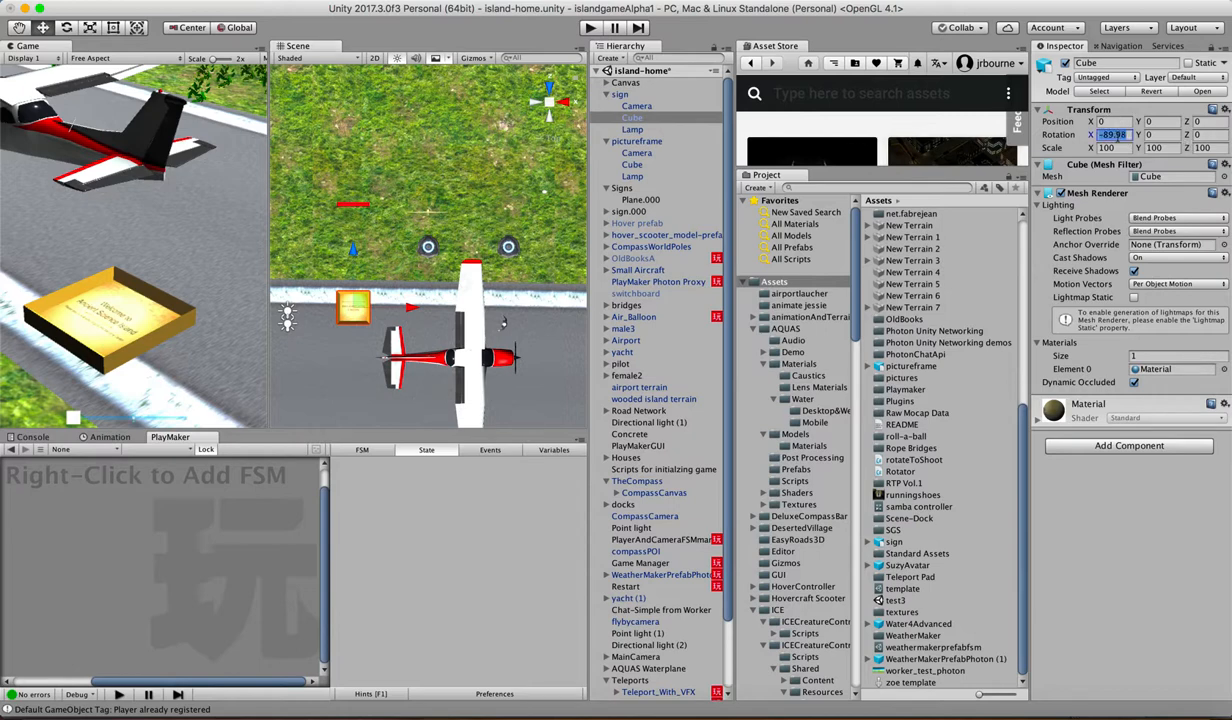
{"action": "type", "text": "0"}
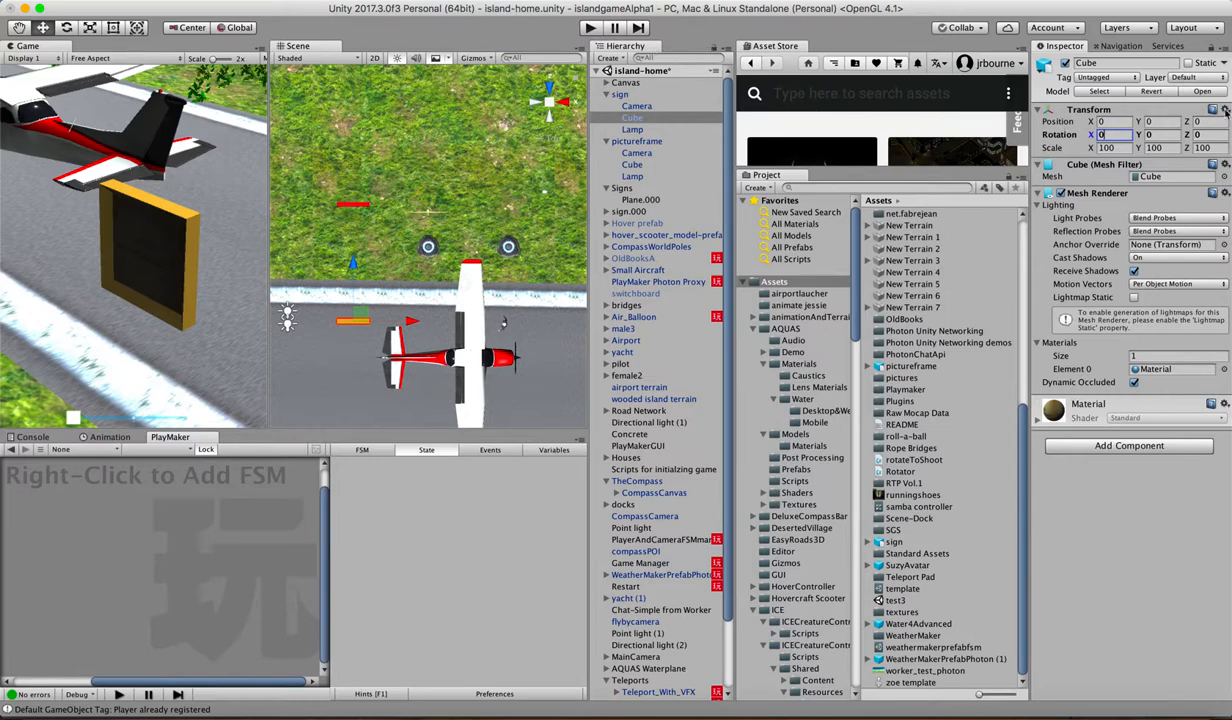
{"action": "left_click", "coordinate": [1163, 133]}
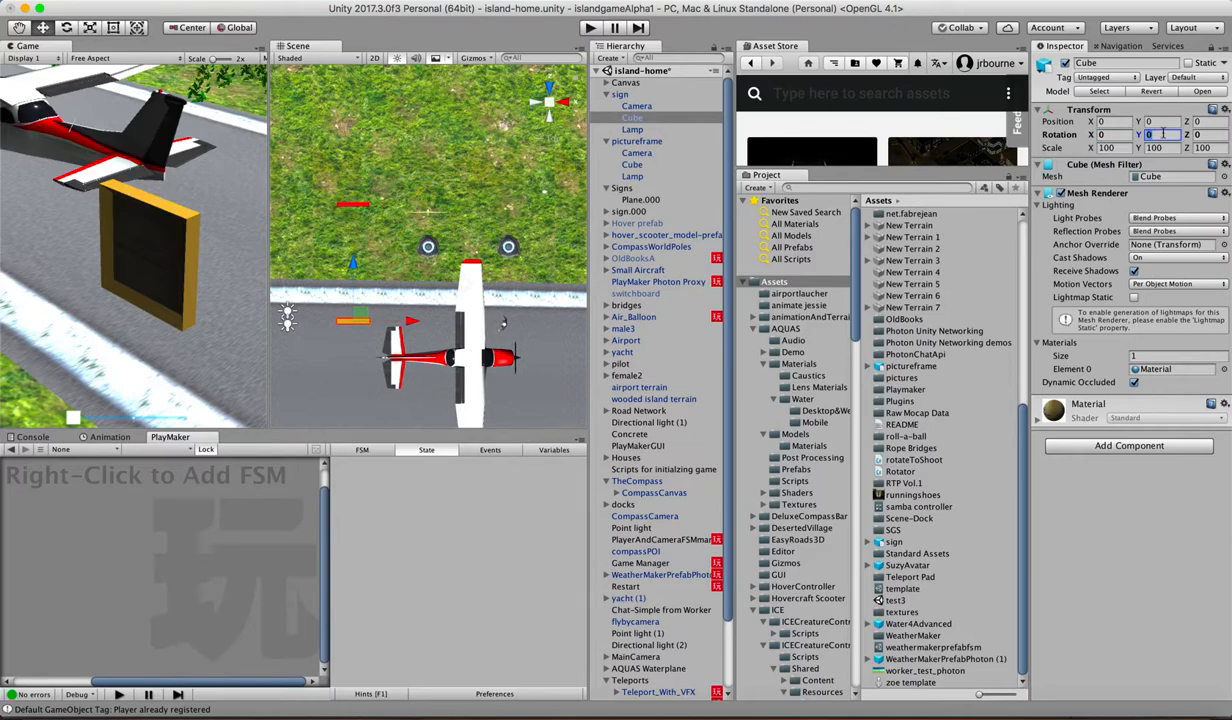
{"action": "type", "text": "18"}
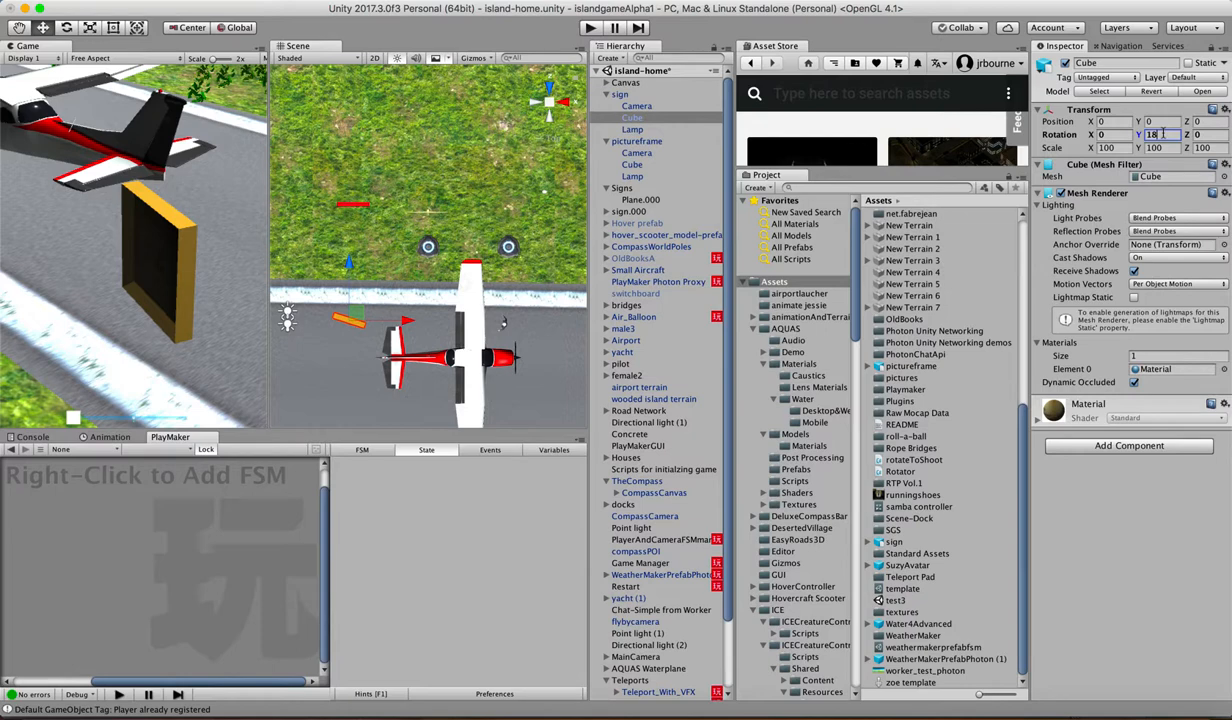
{"action": "type", "text": "0"}
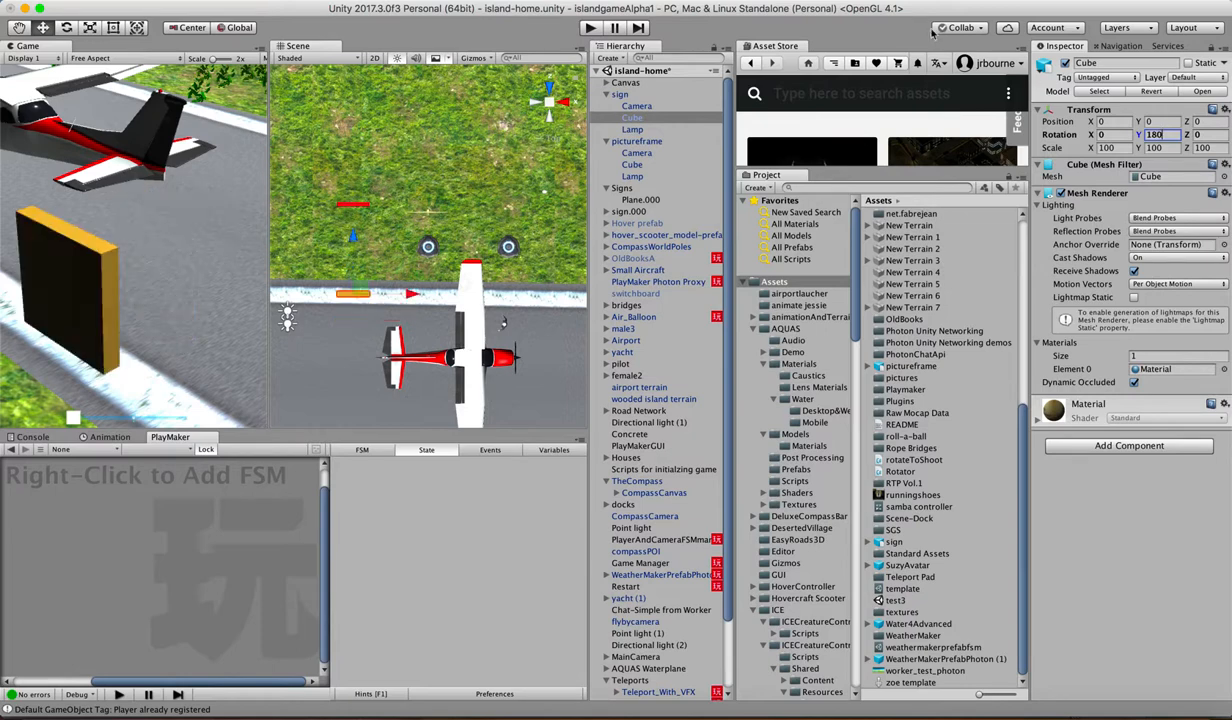
Step: View the scene straight on from the back and frame the new sign to examine its textured face
{"action": "scroll", "coordinate": [360, 325], "scroll_direction": "down", "scroll_amount": 2}
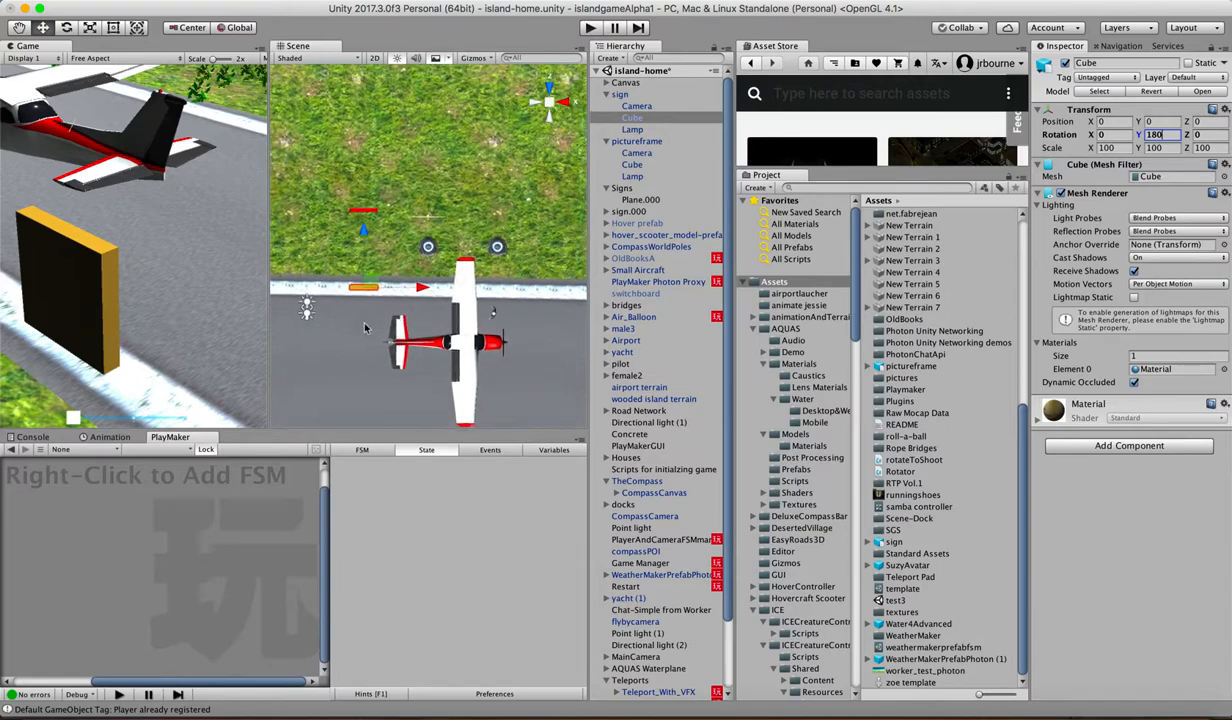
{"action": "left_click", "coordinate": [548, 120]}
{"action": "scroll", "coordinate": [410, 188], "scroll_direction": "up", "scroll_amount": 5}
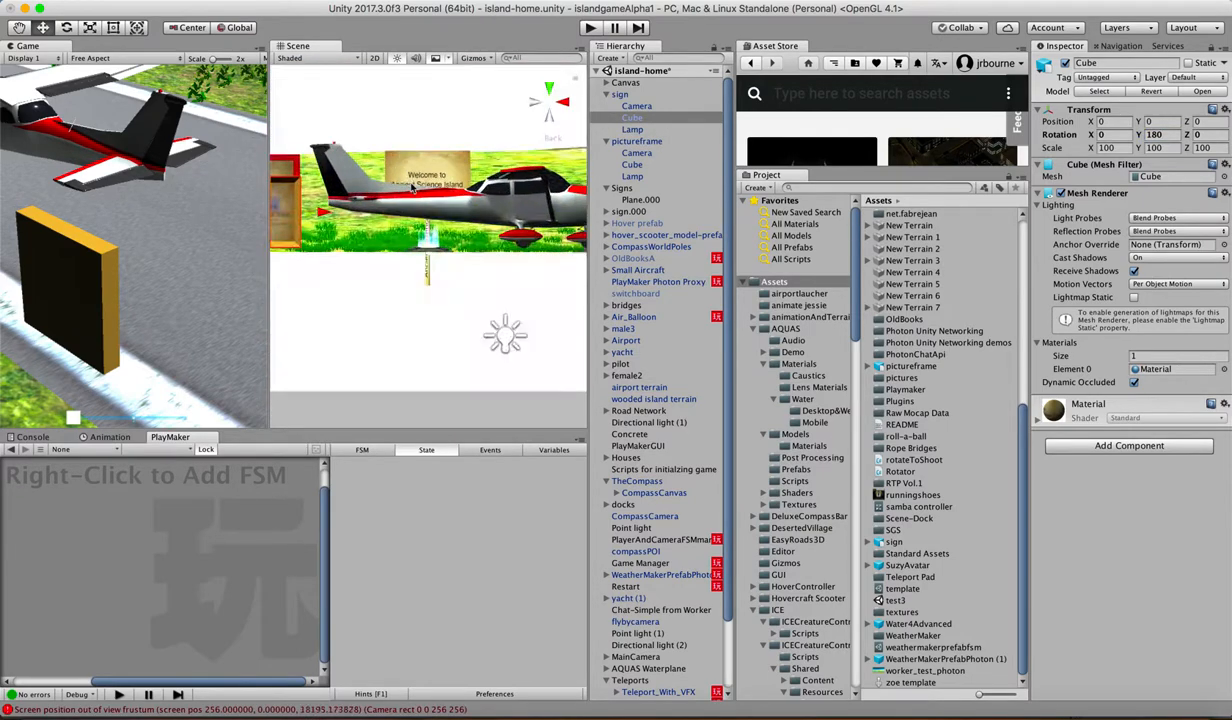
{"action": "scroll", "coordinate": [412, 188], "scroll_direction": "down", "scroll_amount": 1}
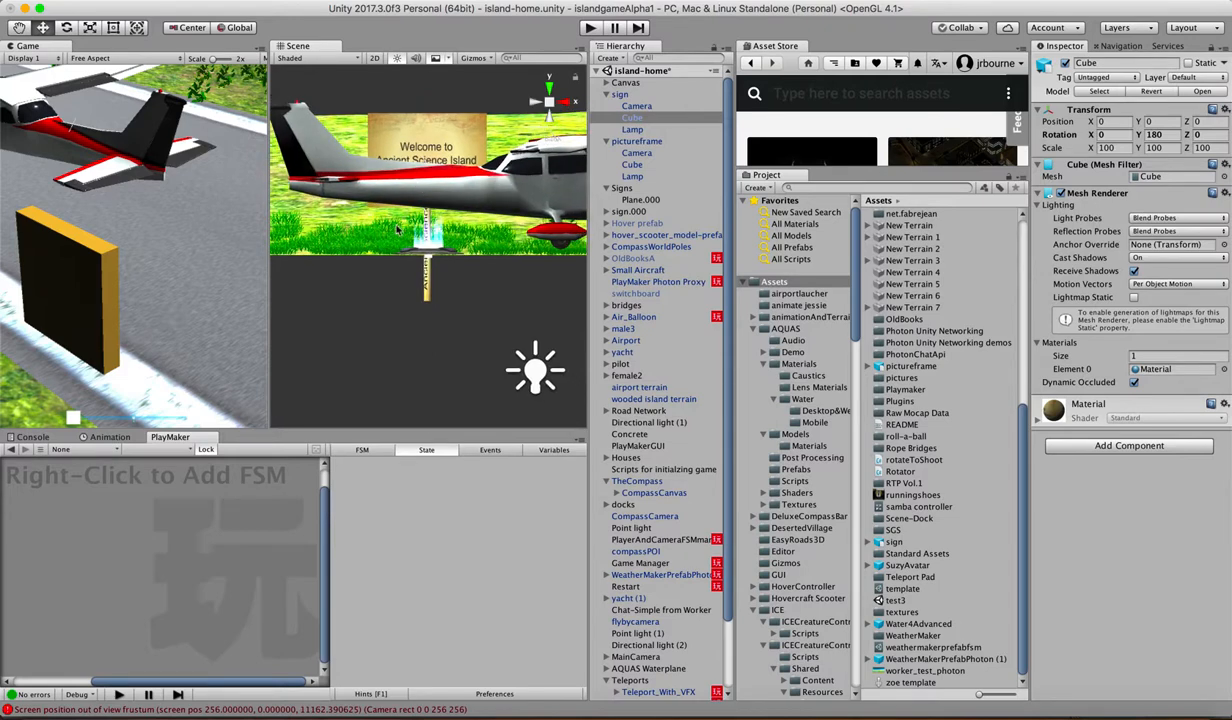
{"action": "key", "text": "f"}
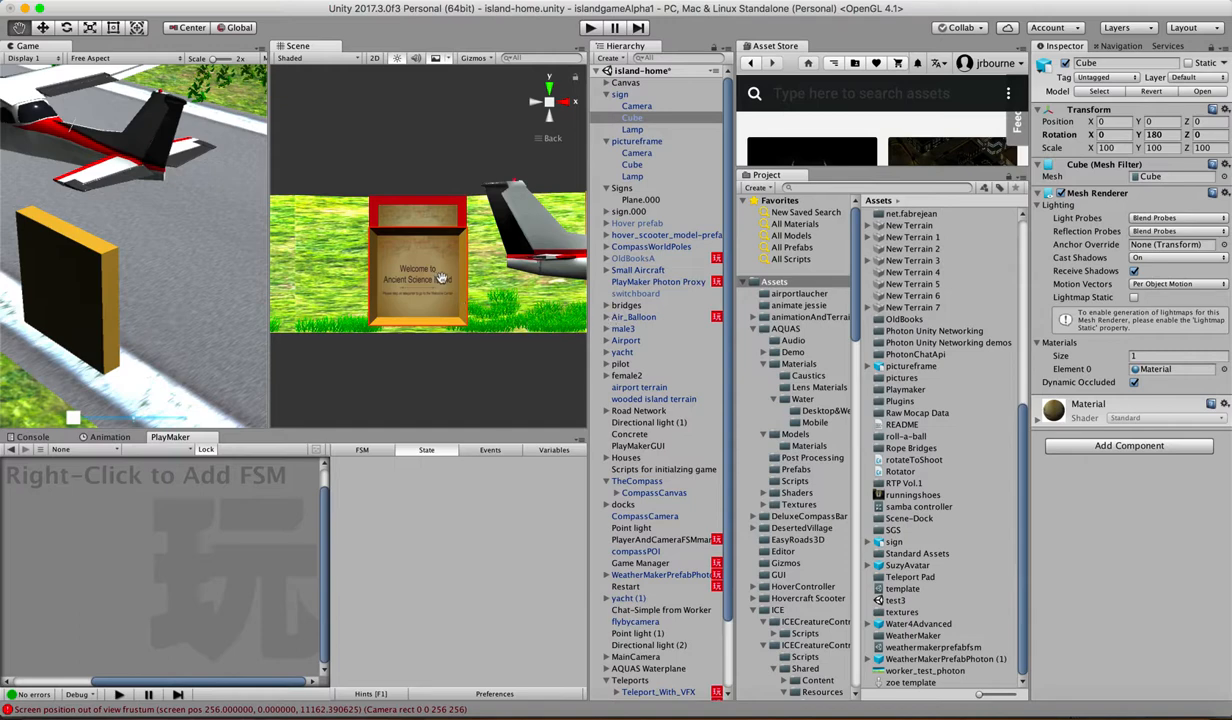
{"action": "left_click_drag", "start_coordinate": [441, 278], "coordinate": [428, 252]}
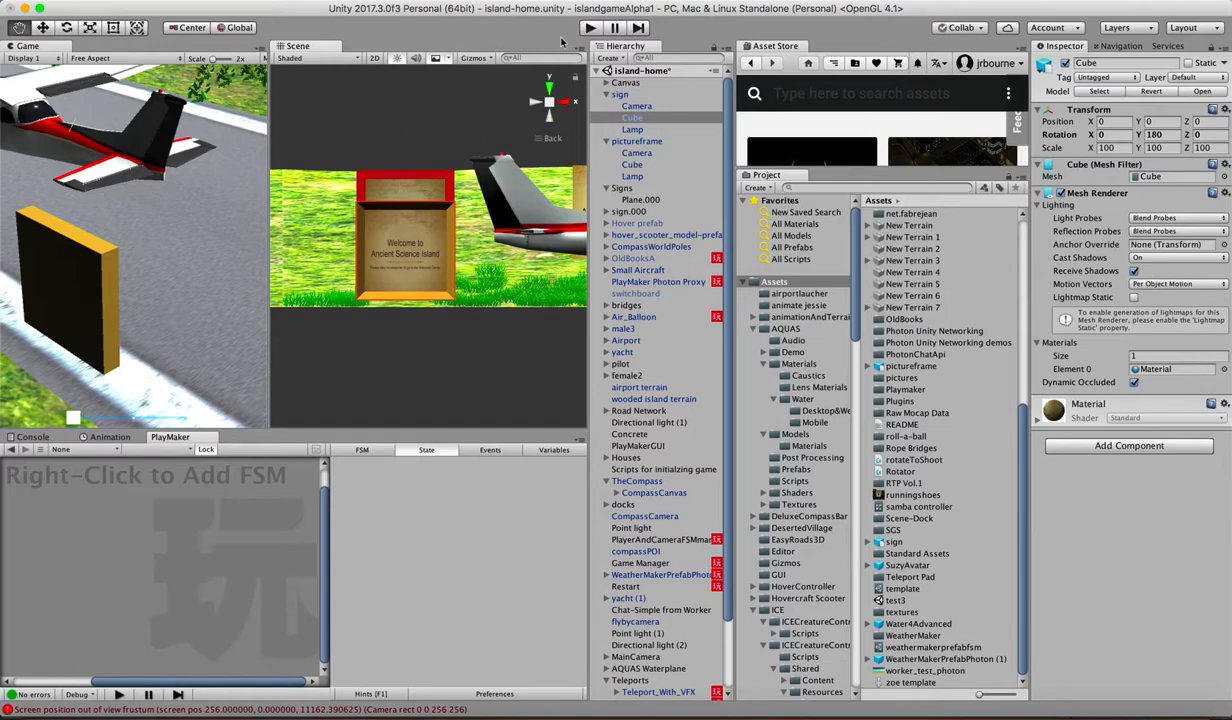
Step: Run the game, walk the character up to the new sign to examine it from several angles, and stop the game
{"action": "left_click", "coordinate": [590, 29]}
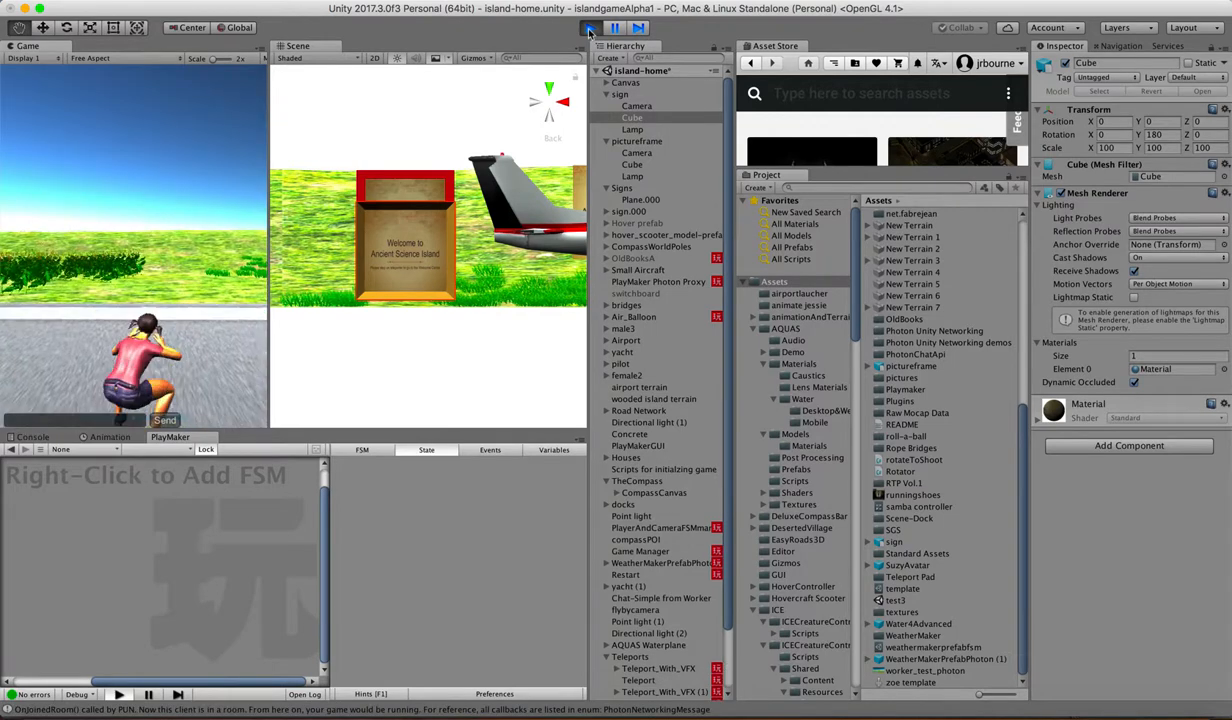
{"action": "key", "text": "Right"}
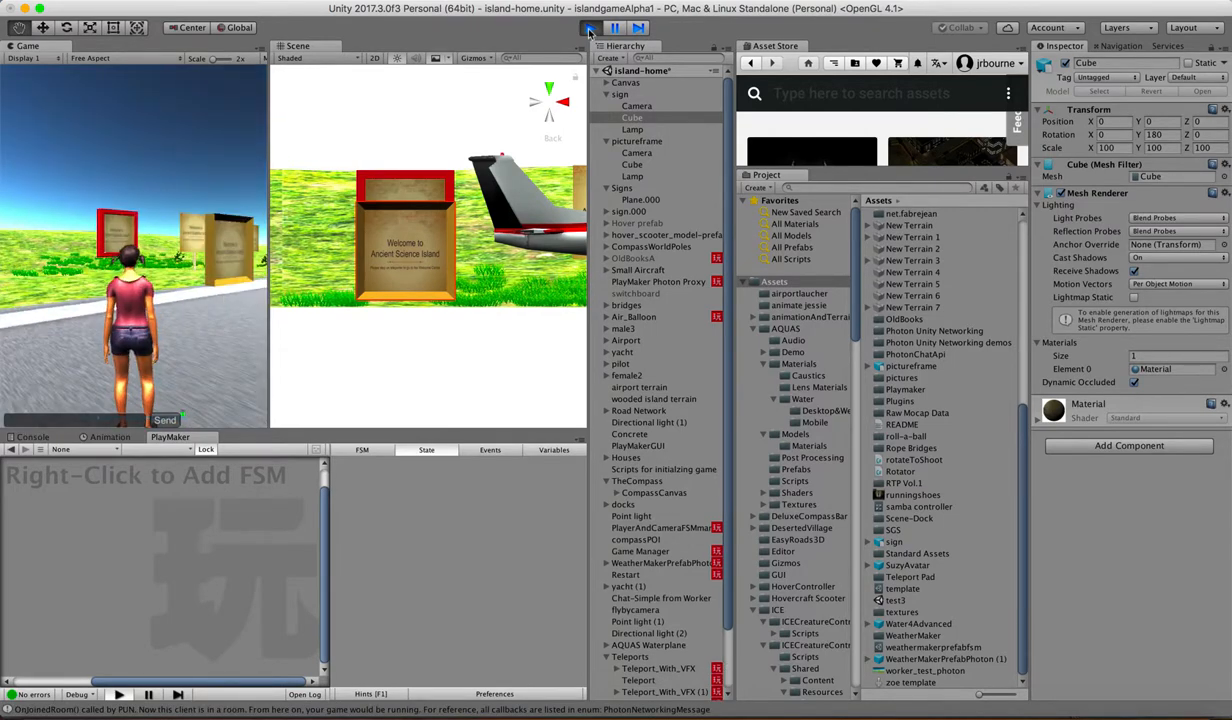
{"action": "key", "text": "Up"}
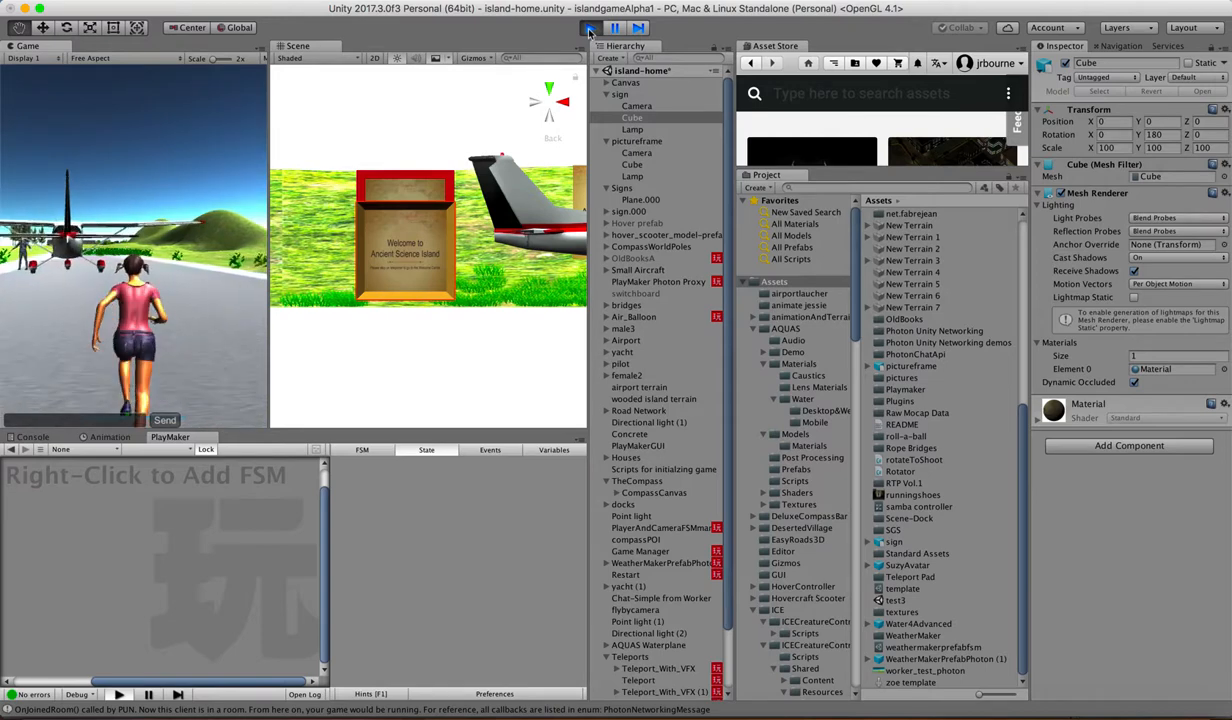
{"action": "key", "text": "Left"}
{"action": "key", "text": "Left"}
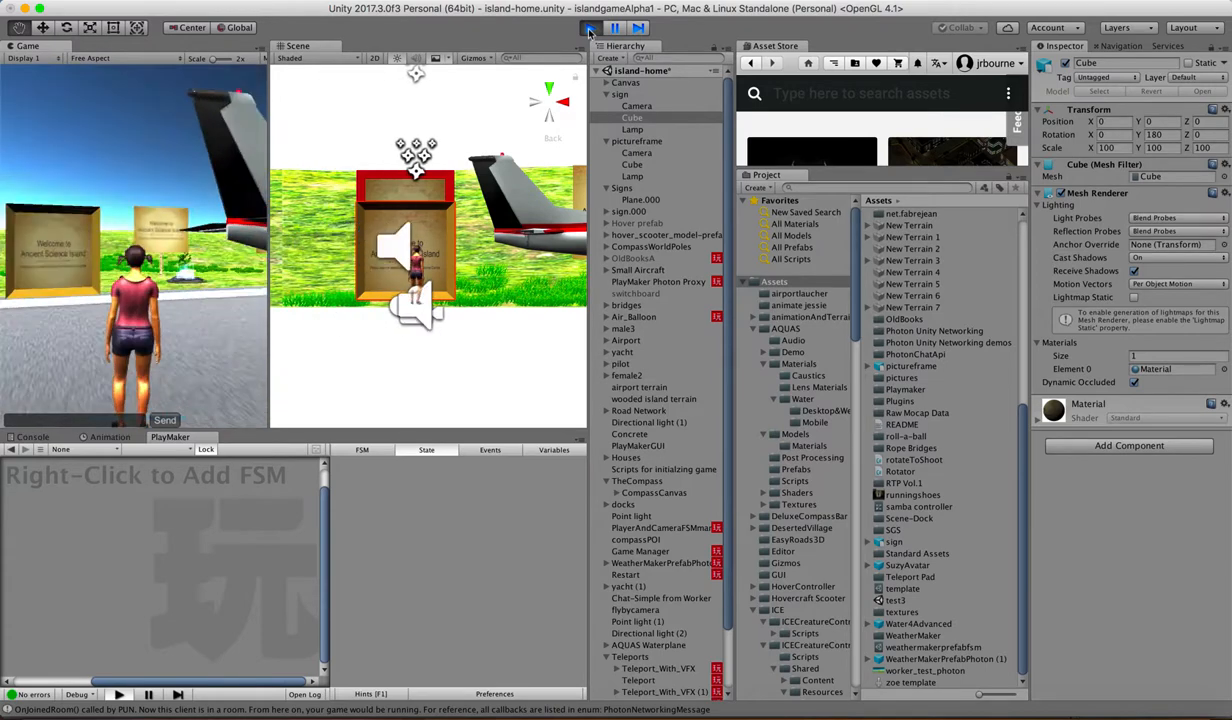
{"action": "key", "text": "Left"}
{"action": "key", "text": "Right"}
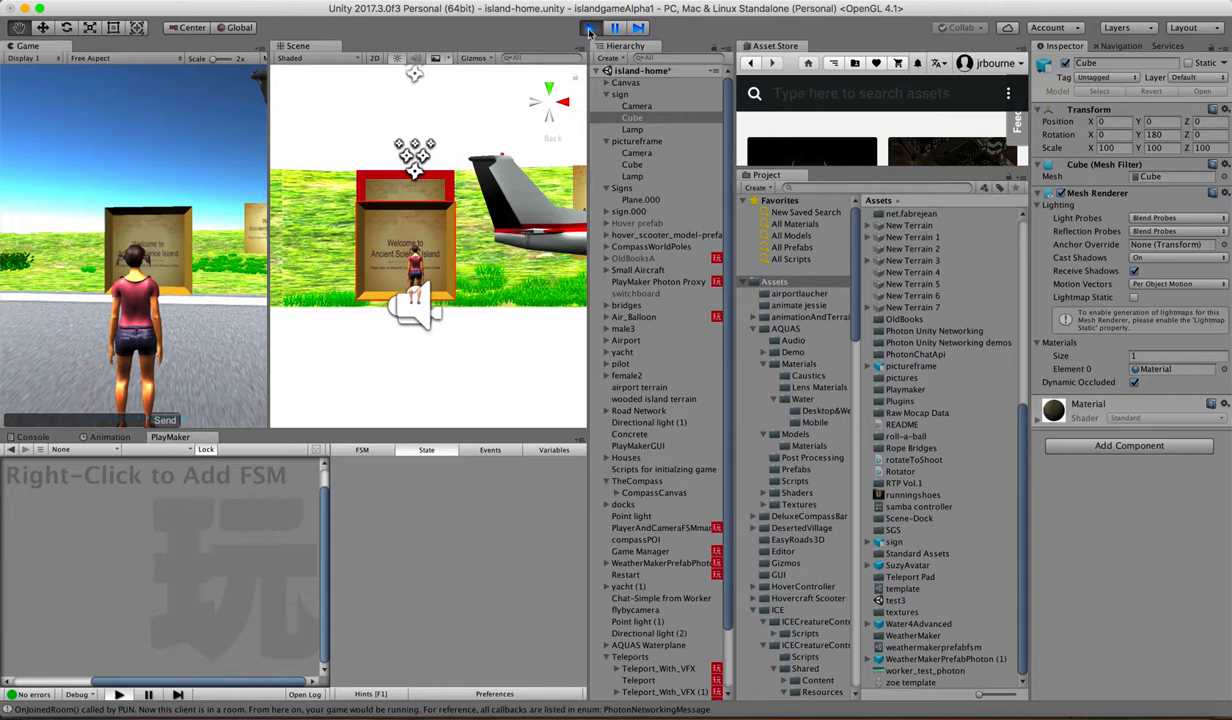
{"action": "key", "text": "Up"}
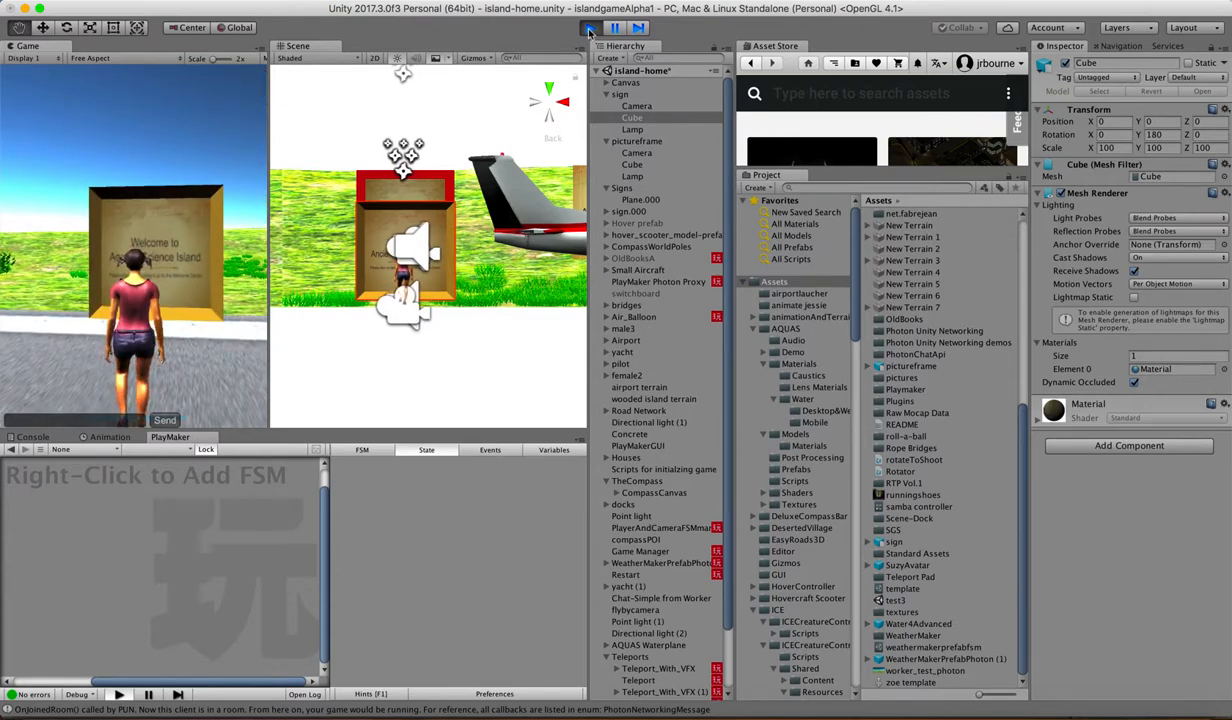
{"action": "key", "text": "Right"}
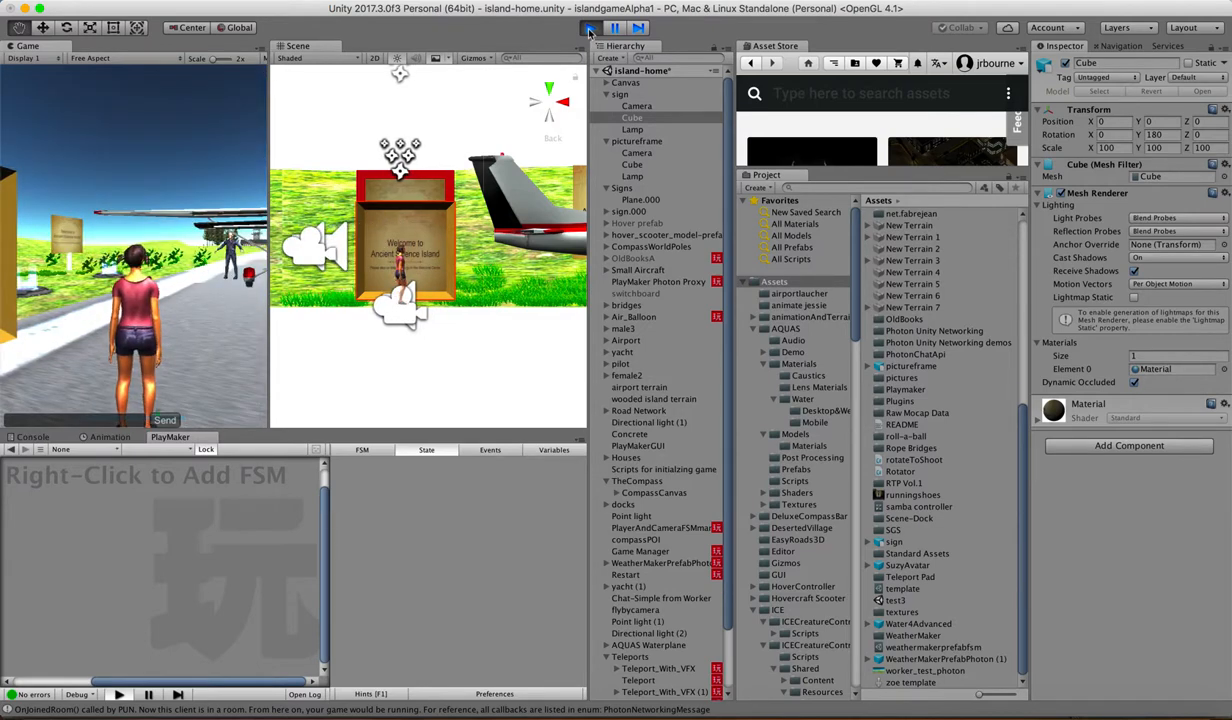
{"action": "key", "text": "Left"}
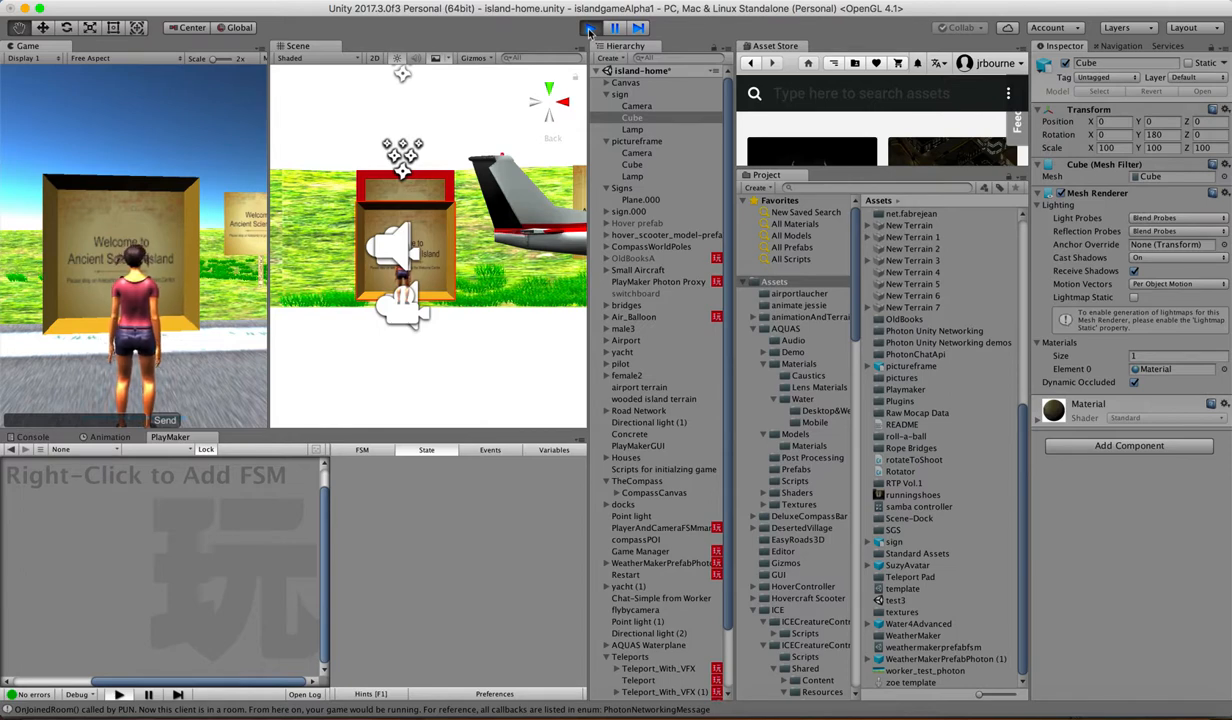
{"action": "key", "text": "Right"}
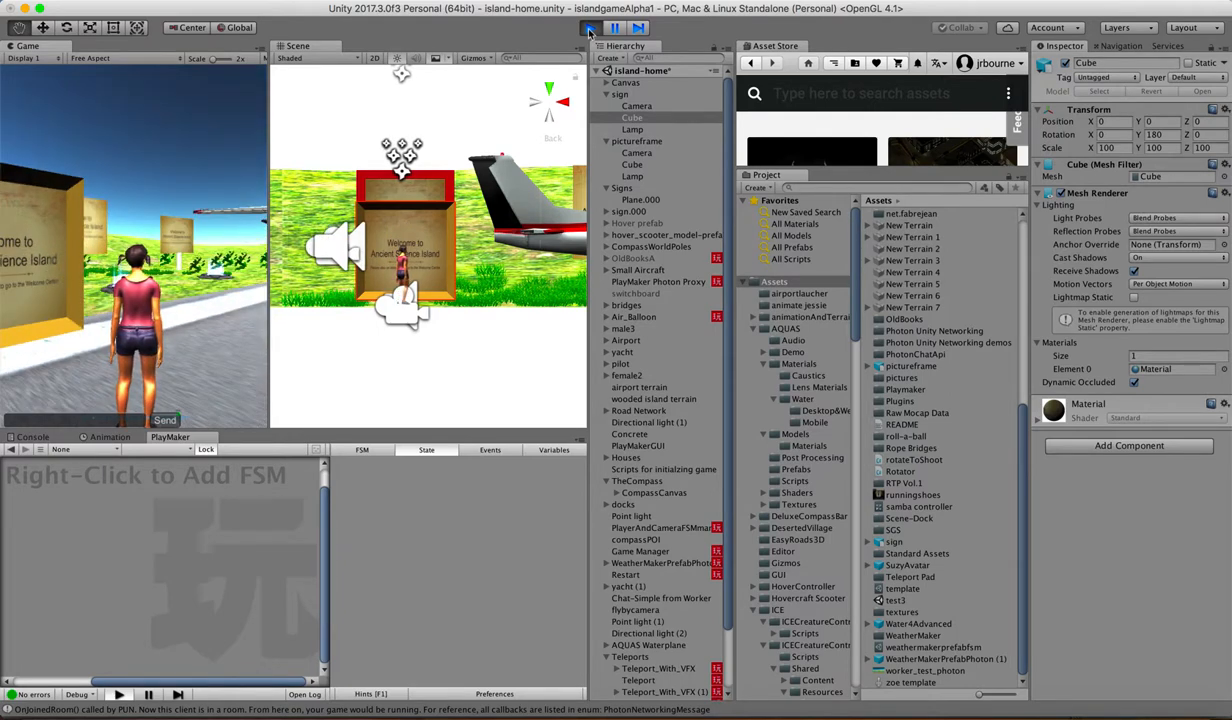
{"action": "key", "text": "Left"}
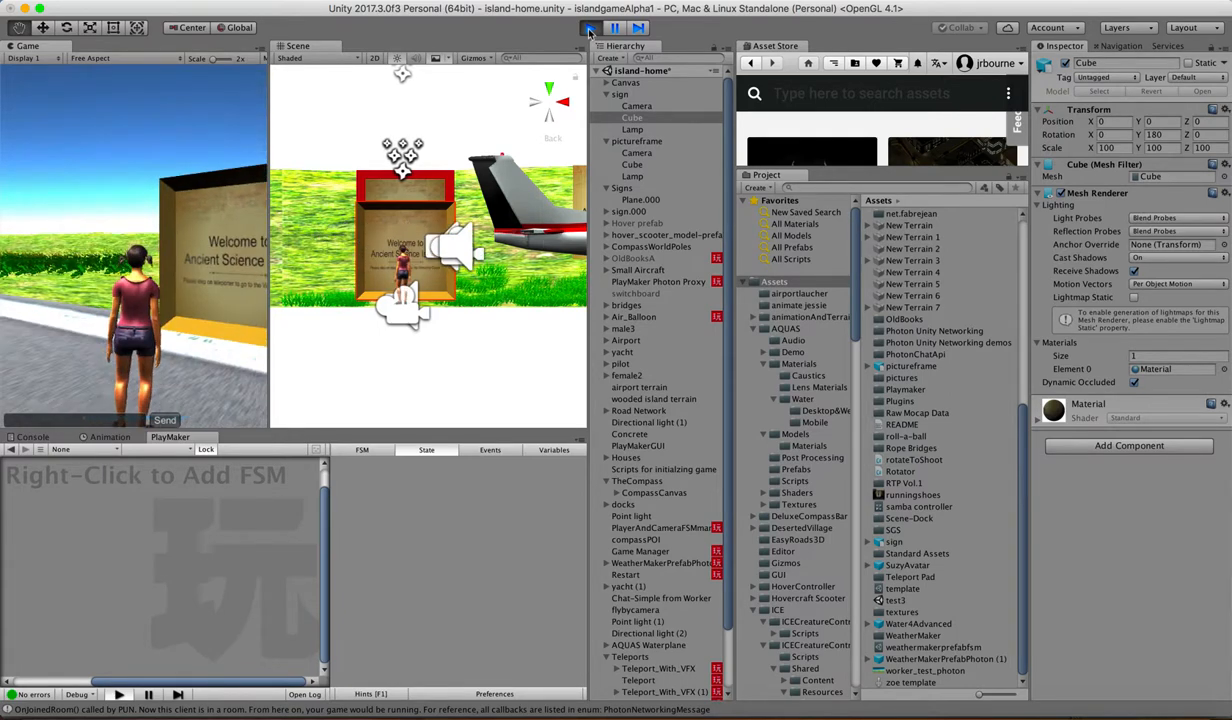
{"action": "key", "text": "Right"}
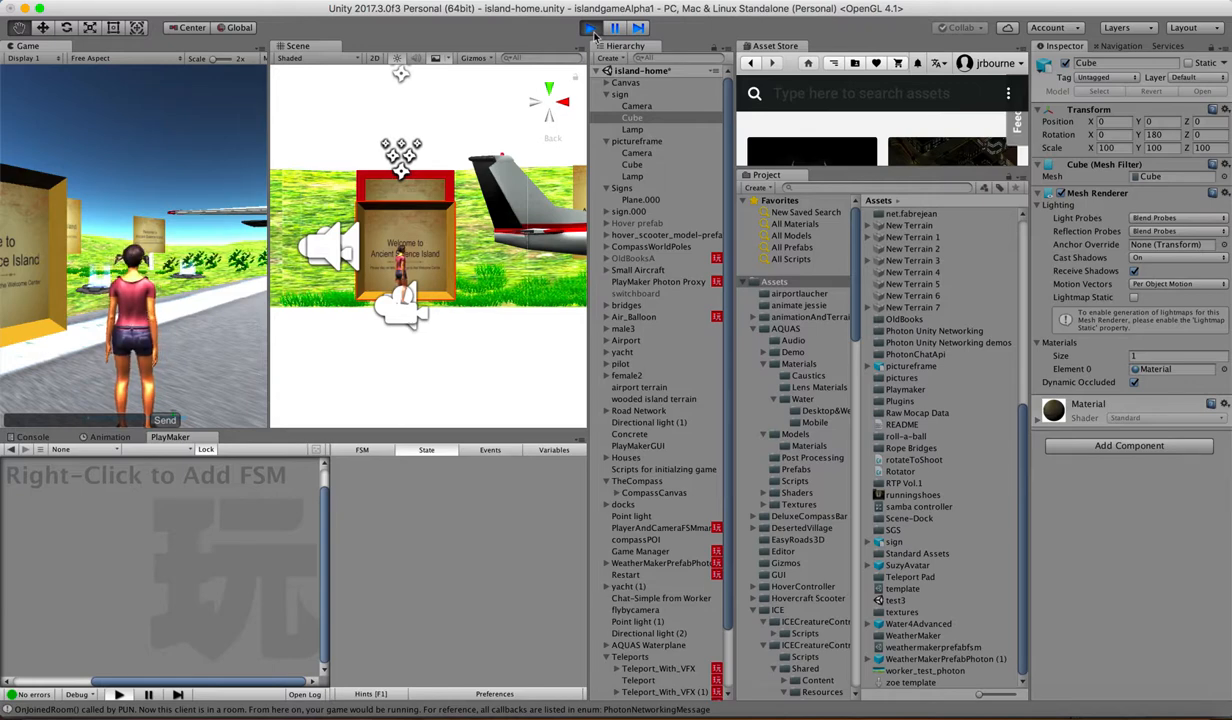
{"action": "left_click", "coordinate": [592, 31]}
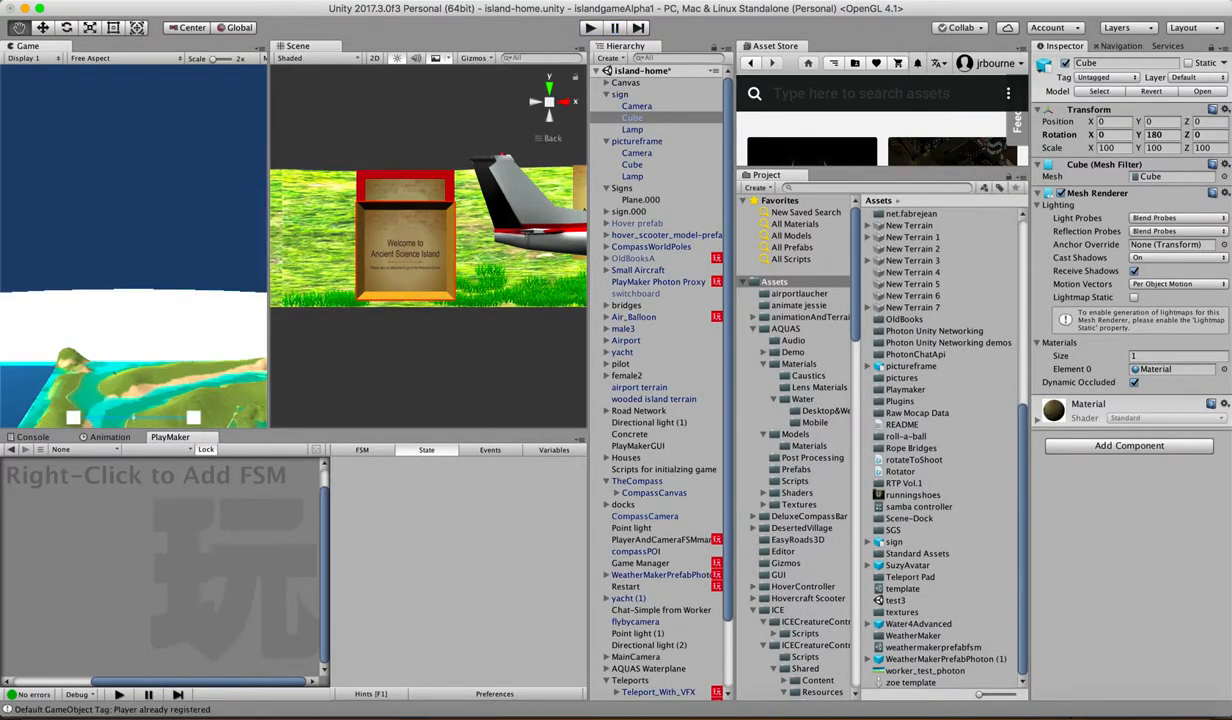
{"action": "left_click", "coordinate": [739, 1]}
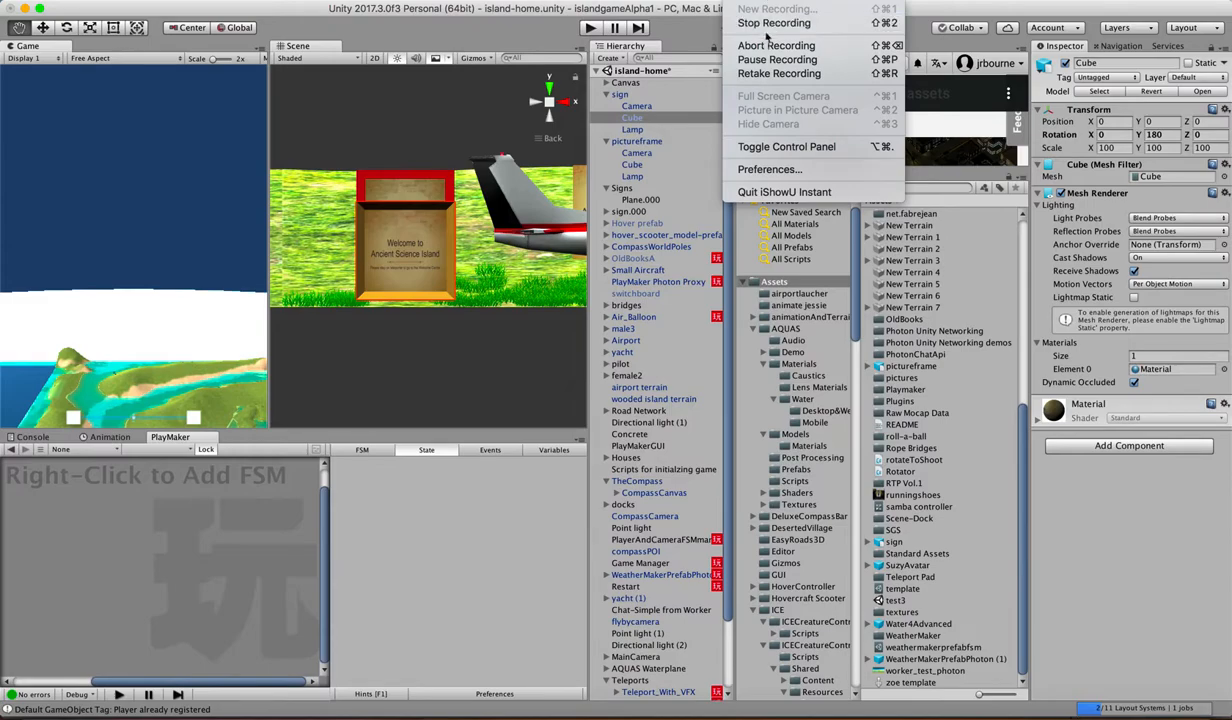